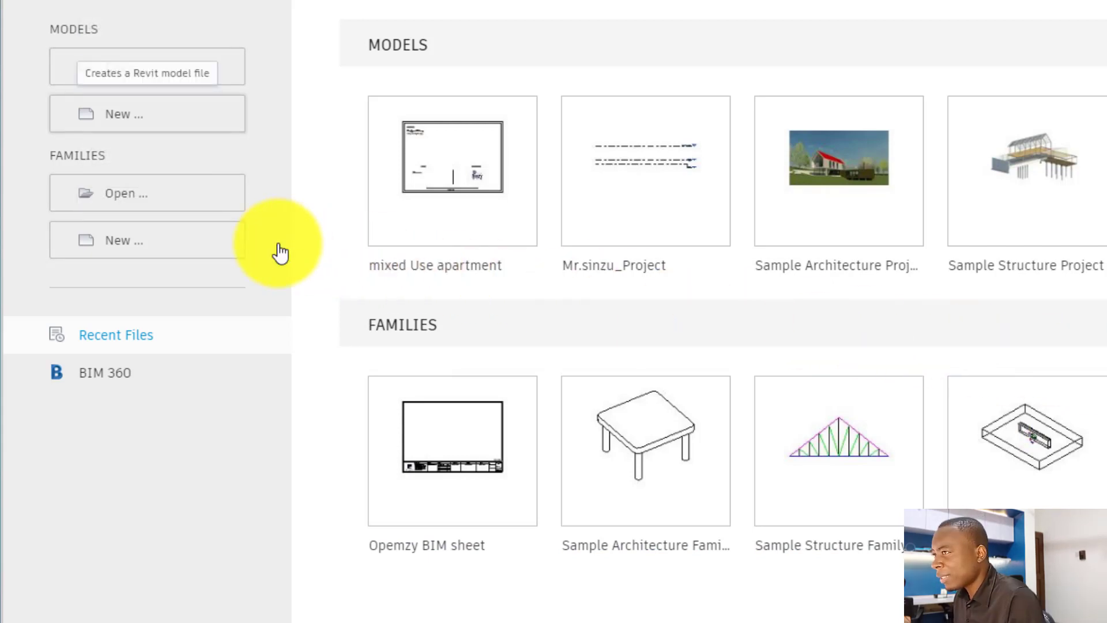
Step: Start a new Revit project with the Imperial-Construction Template offered, then switch over to Word
{"action": "left_click", "coordinate": [136, 122]}
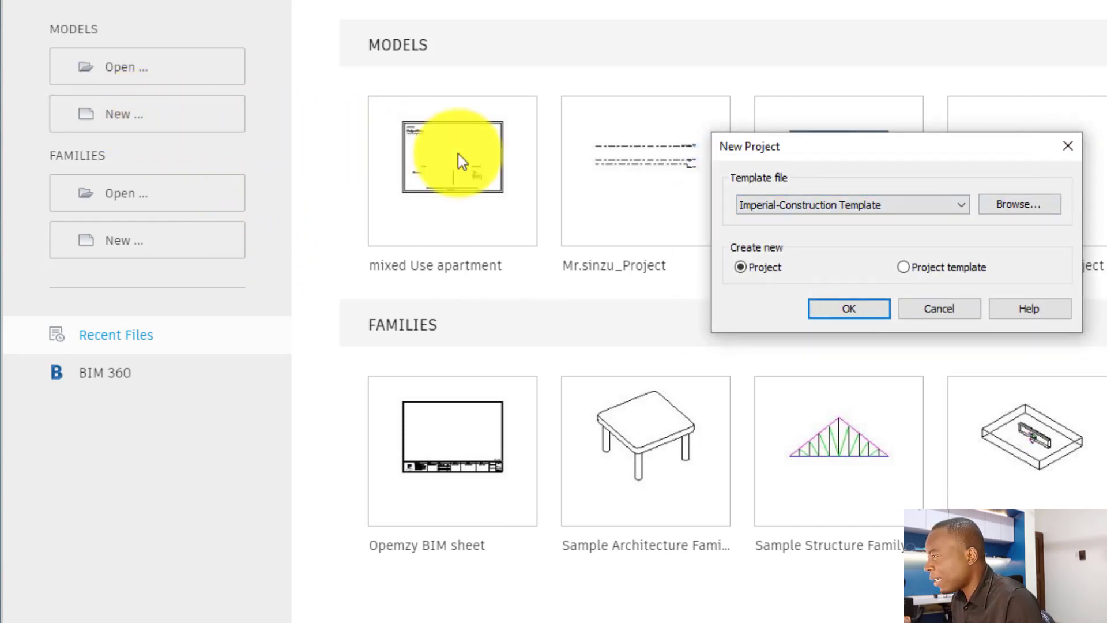
{"action": "left_click", "coordinate": [877, 206]}
{"action": "left_click", "coordinate": [877, 206]}
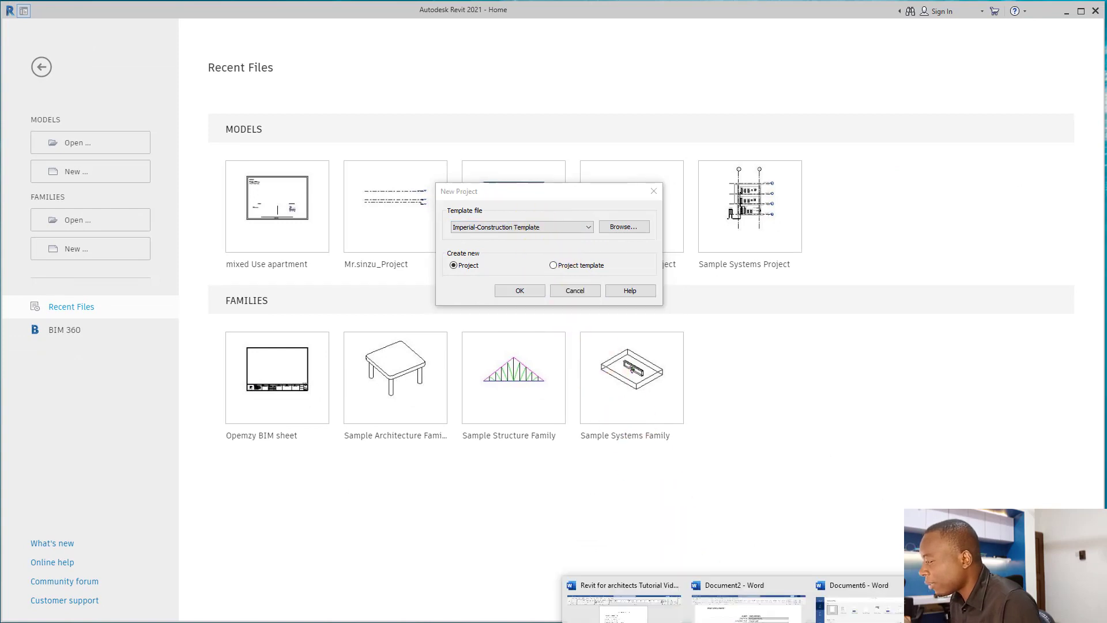
{"action": "left_click", "coordinate": [844, 615]}
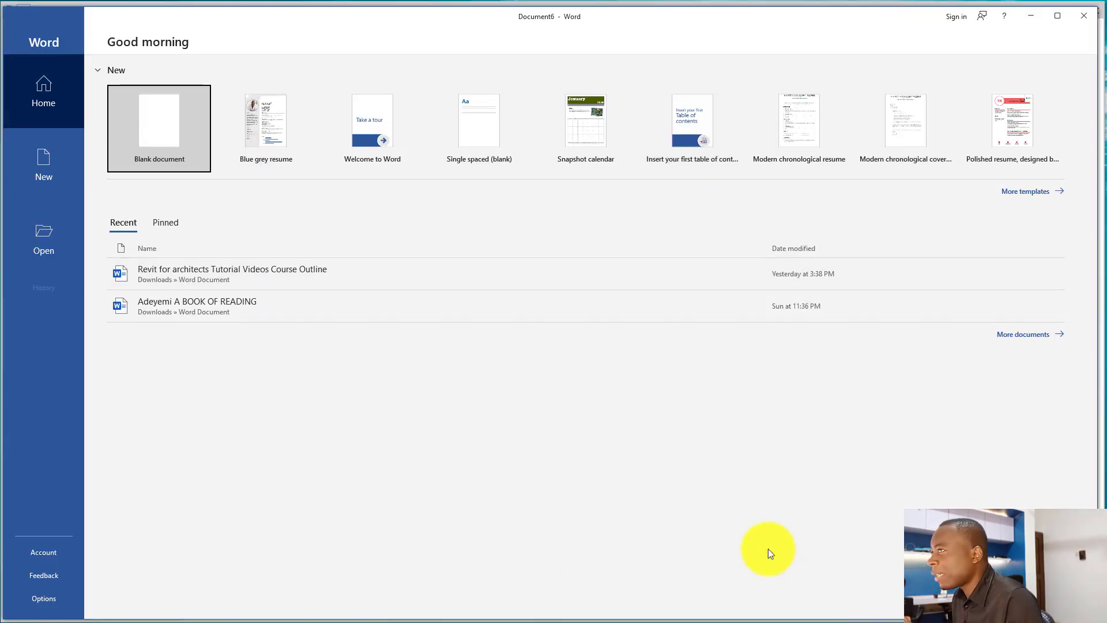
Step: Create a Word document from the Blue grey resume template and select its photo and NAME HERE title
{"action": "left_click_drag", "start_coordinate": [308, 18], "coordinate": [303, 14]}
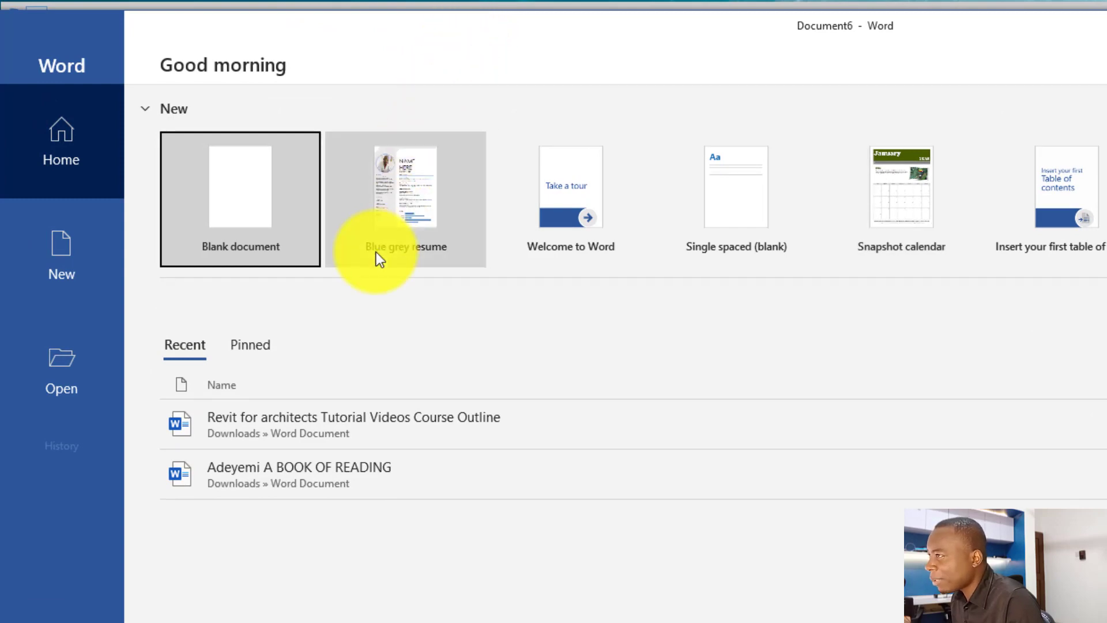
{"action": "left_click", "coordinate": [397, 222]}
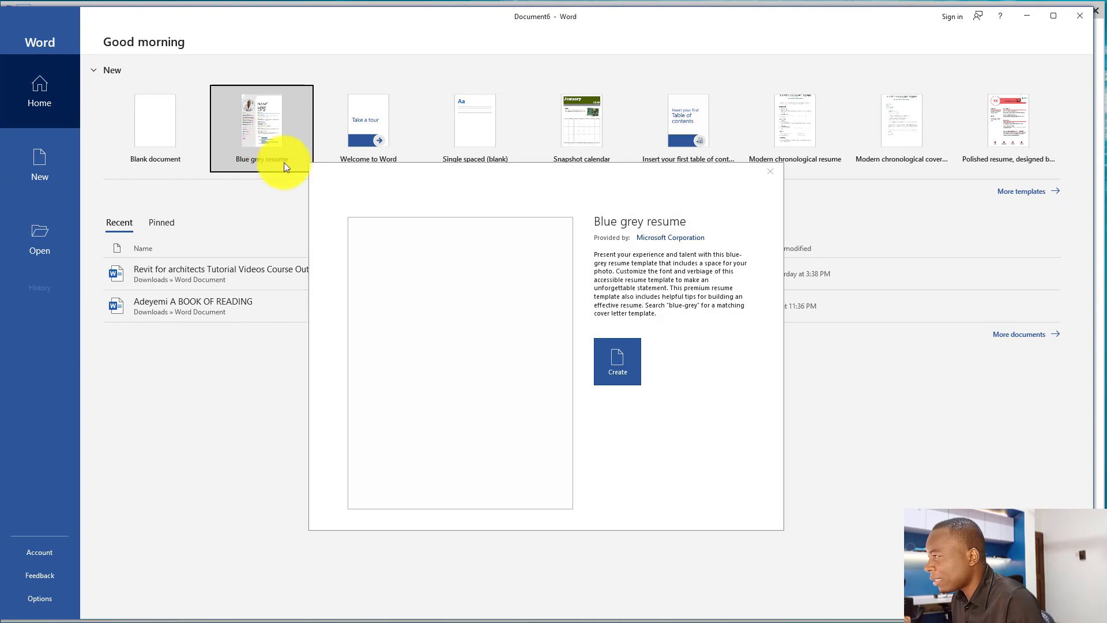
{"action": "left_click", "coordinate": [624, 362]}
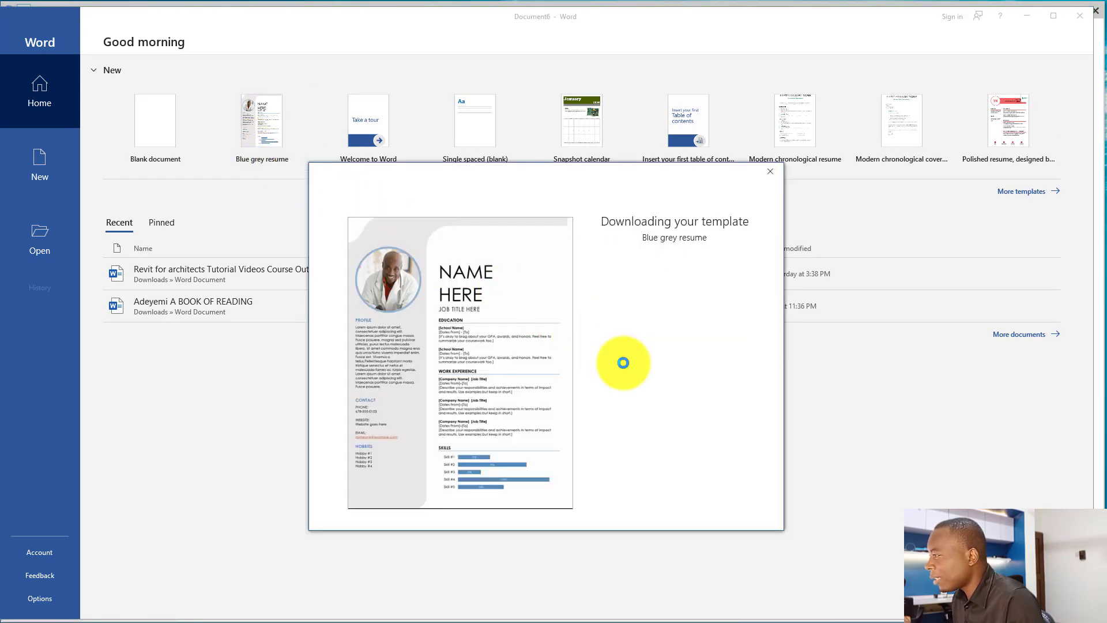
{"action": "scroll", "coordinate": [533, 327], "scroll_direction": "down", "scroll_amount": 3}
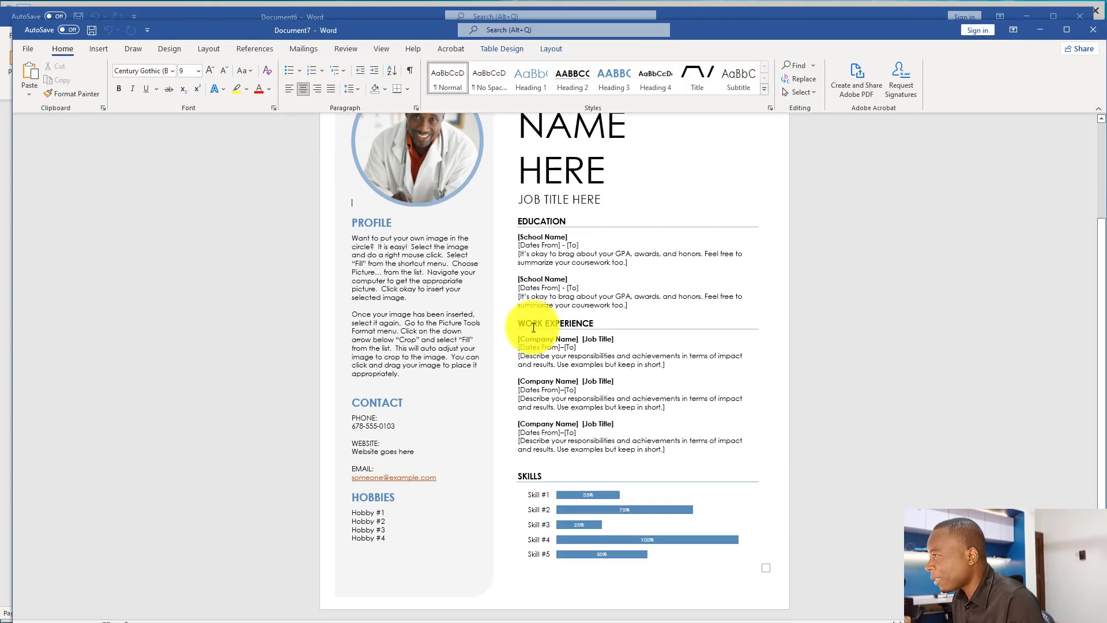
{"action": "scroll", "coordinate": [534, 327], "scroll_direction": "up", "scroll_amount": 3}
{"action": "left_click", "coordinate": [433, 265]}
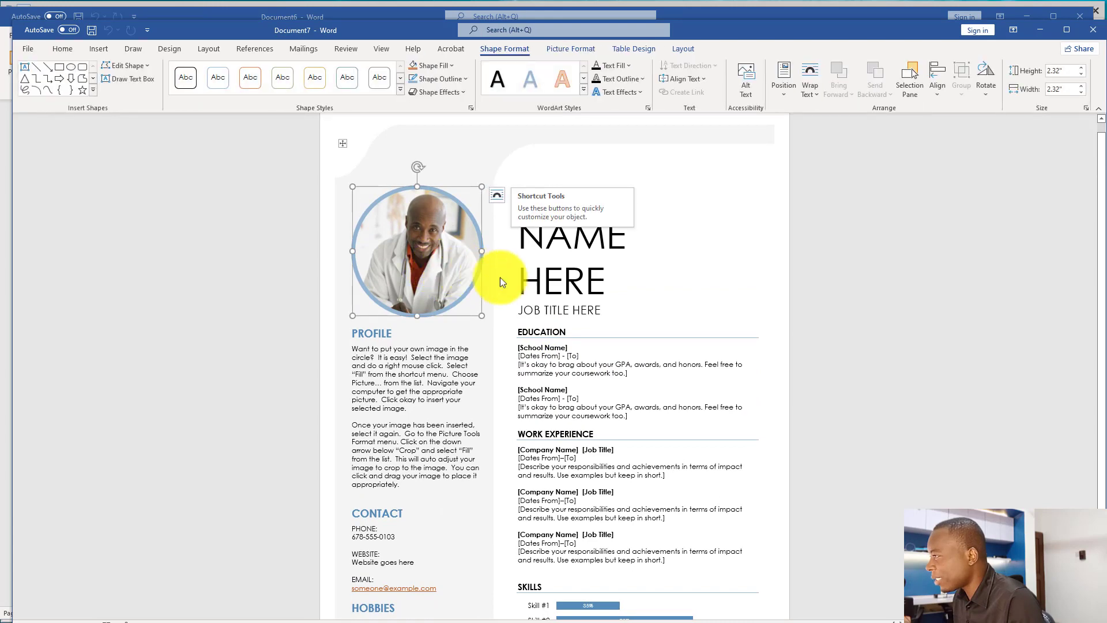
{"action": "left_click", "coordinate": [568, 289]}
{"action": "scroll", "coordinate": [565, 291], "scroll_direction": "down", "scroll_amount": 3}
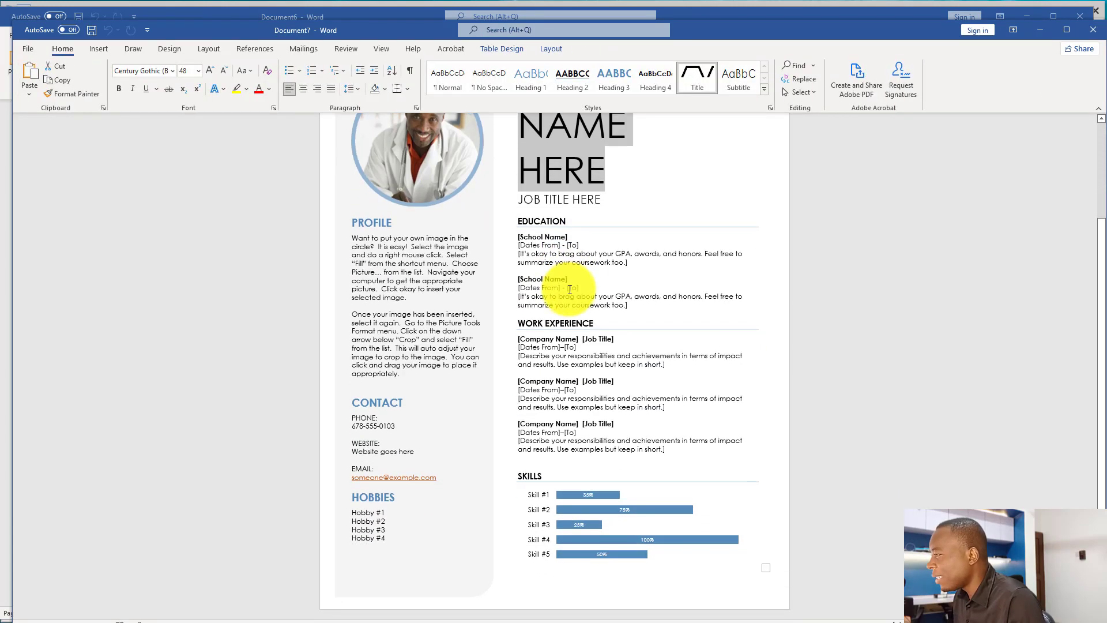
{"action": "left_click", "coordinate": [26, 49]}
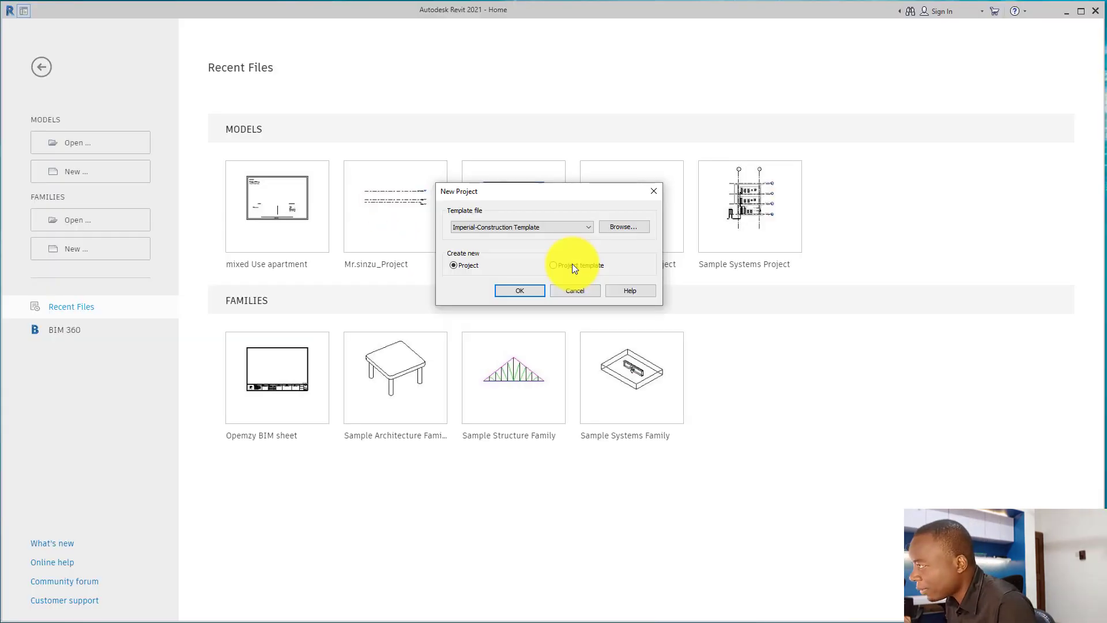
Step: Create the new project from the custom OpemzyBIM_1.0.rte template file
{"action": "key", "text": "alt+Down"}
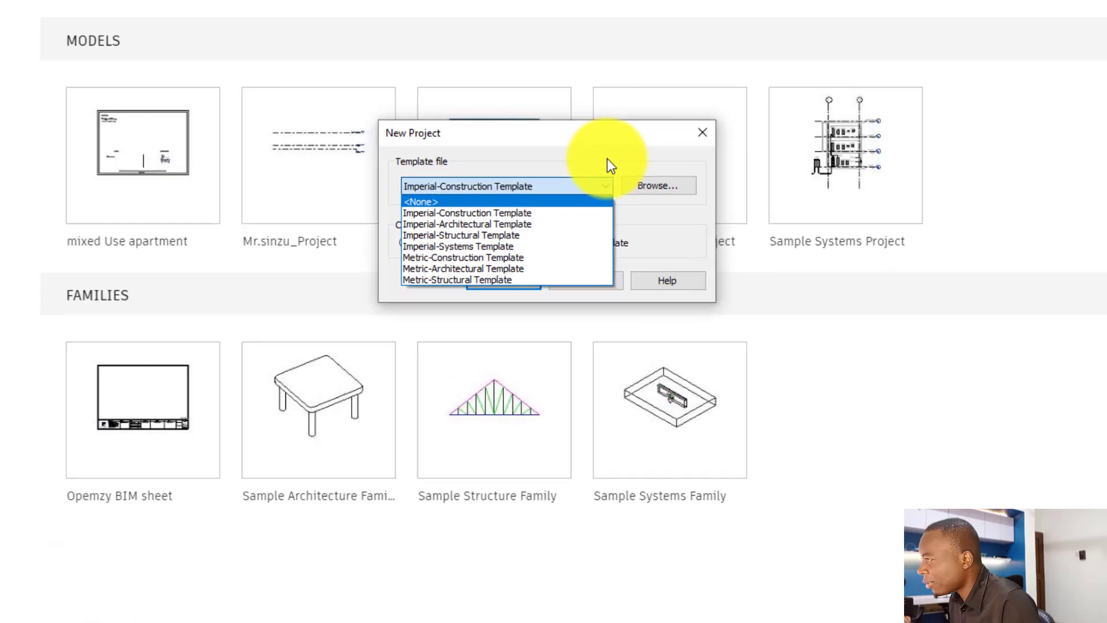
{"action": "left_click", "coordinate": [588, 211]}
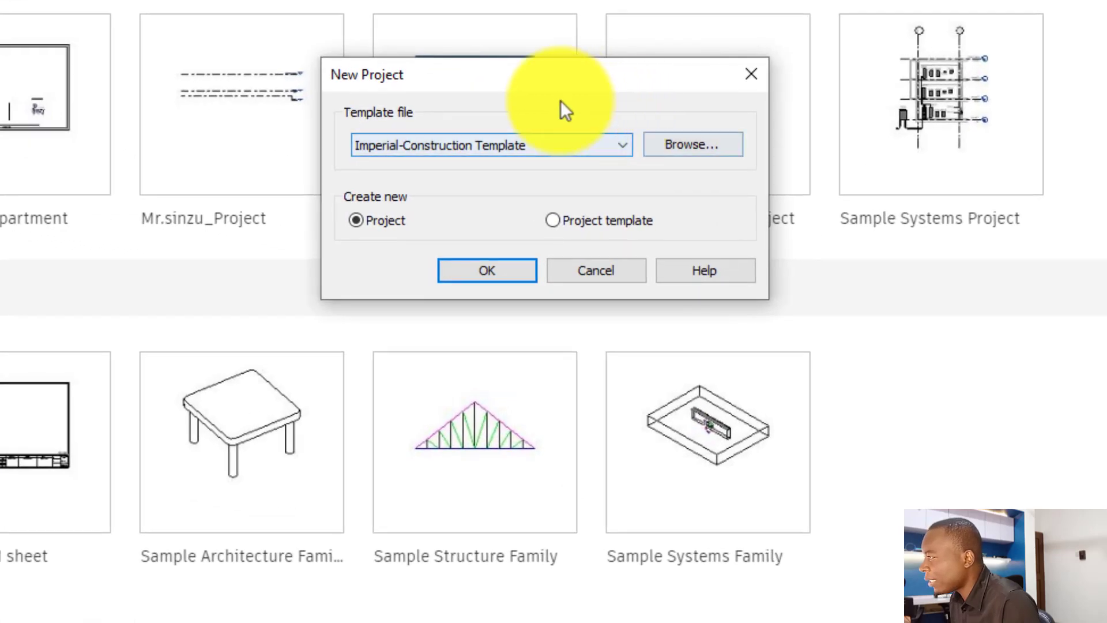
{"action": "left_click", "coordinate": [691, 145]}
{"action": "left_click", "coordinate": [334, 74]}
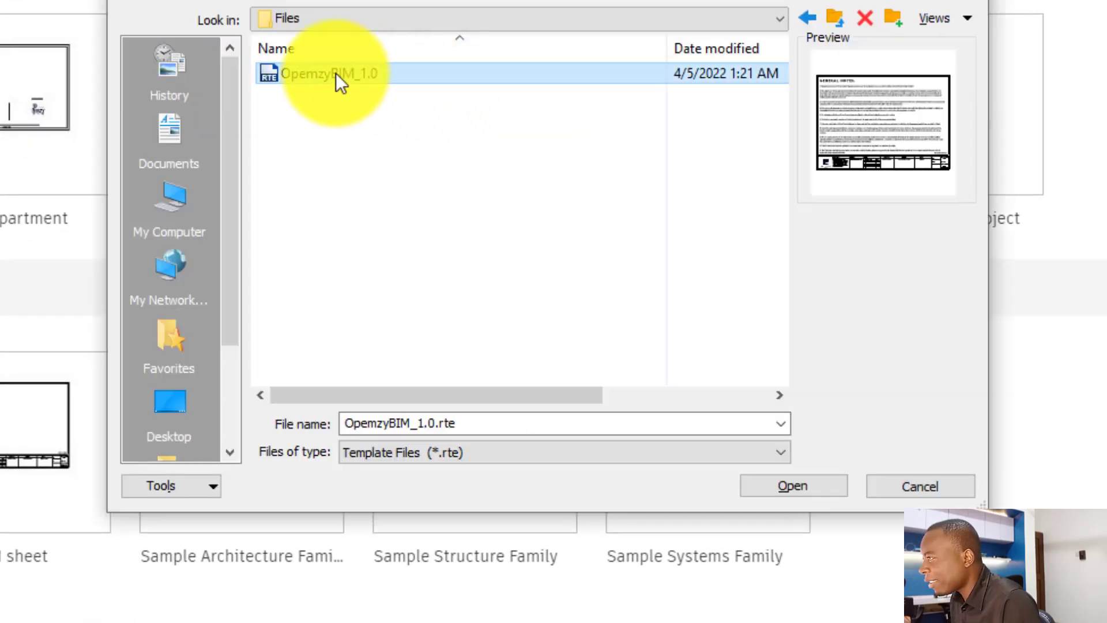
{"action": "left_click", "coordinate": [788, 488]}
{"action": "left_click", "coordinate": [513, 275]}
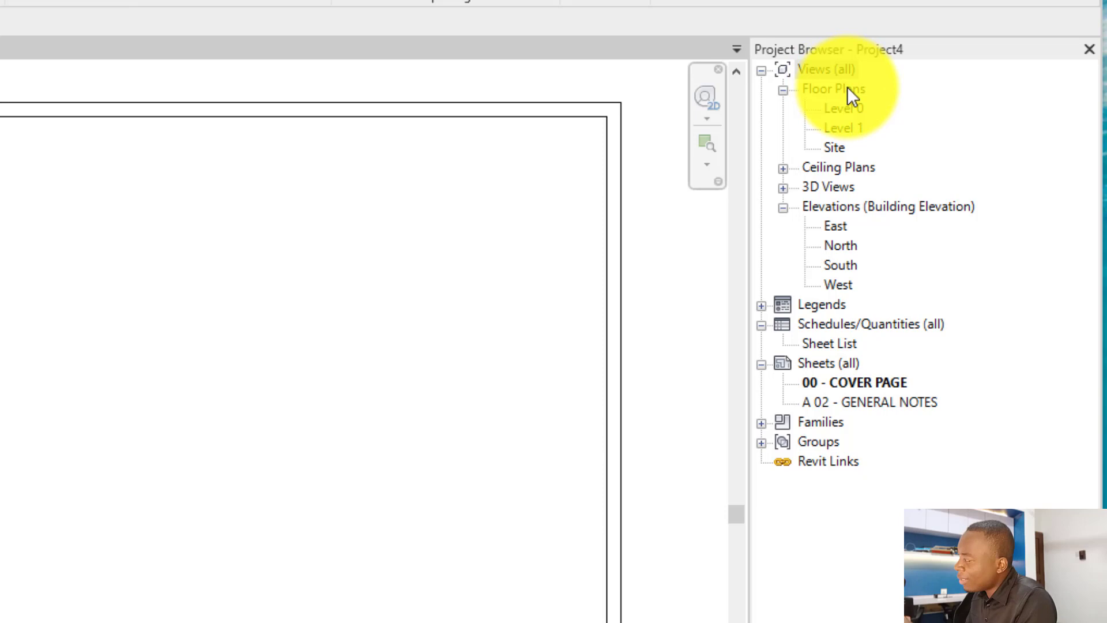
Step: Open the Level 1 floor plan, then the North elevation view
{"action": "left_click", "coordinate": [28, 57]}
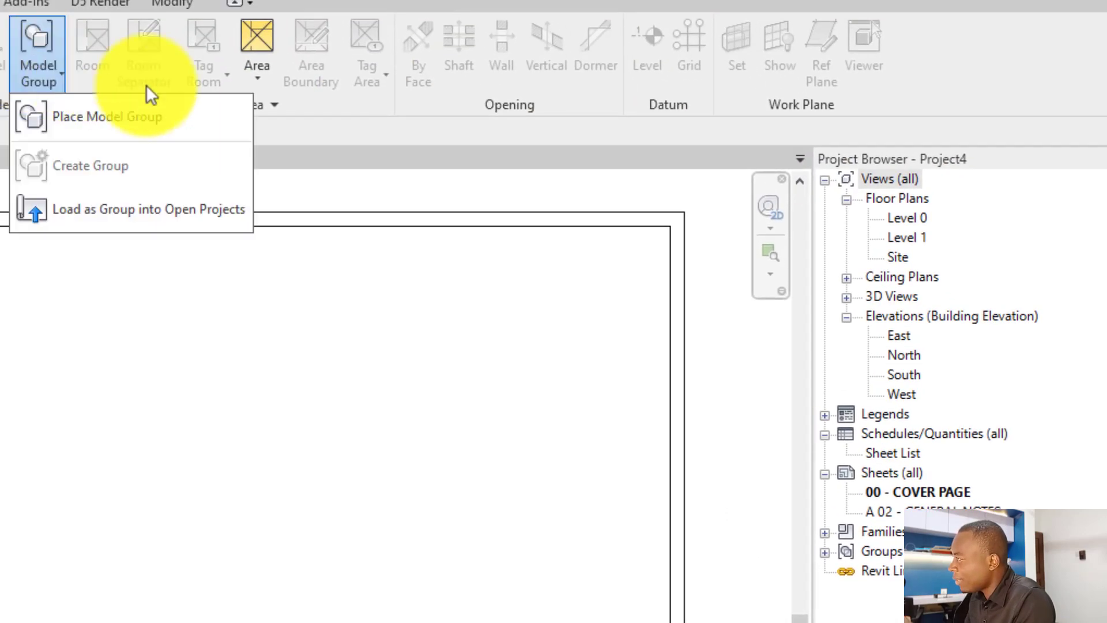
{"action": "double_click", "coordinate": [902, 241]}
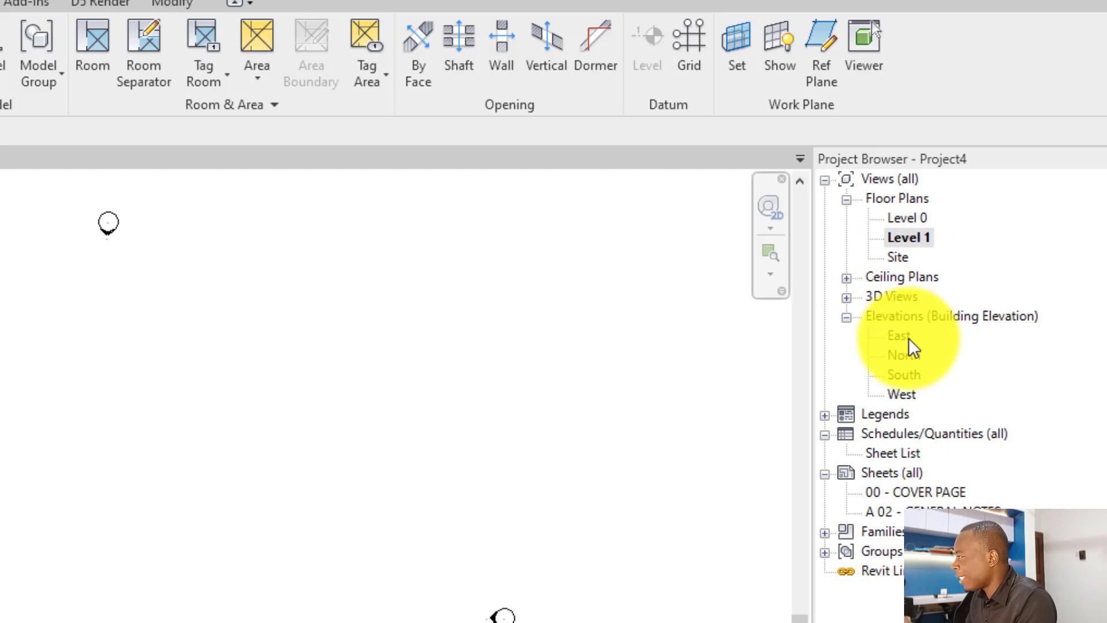
{"action": "double_click", "coordinate": [908, 352]}
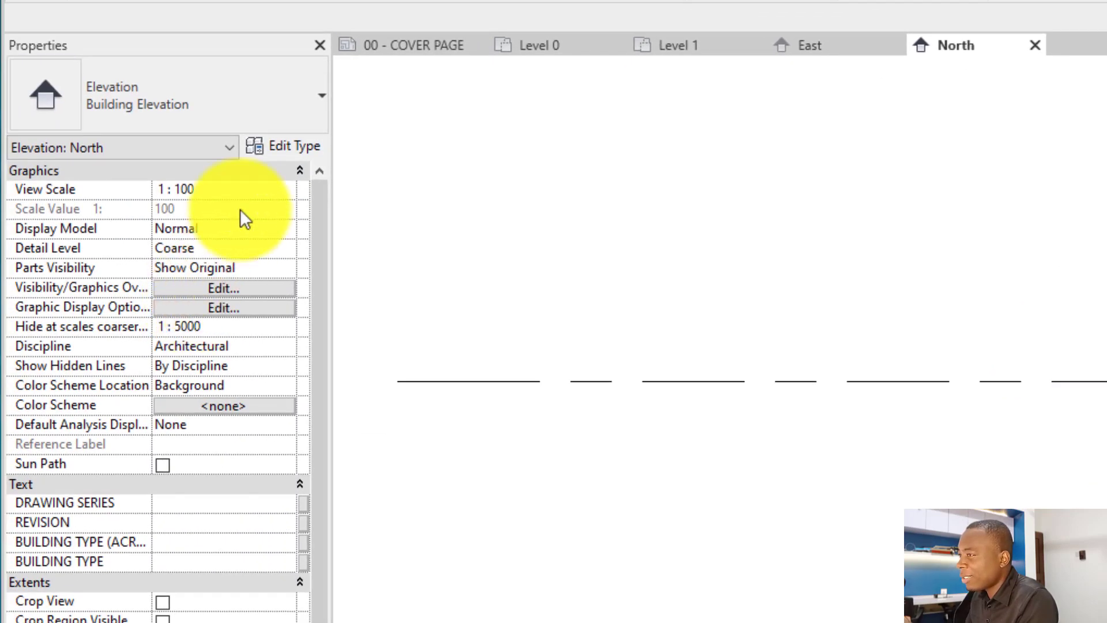
{"action": "left_click", "coordinate": [284, 151]}
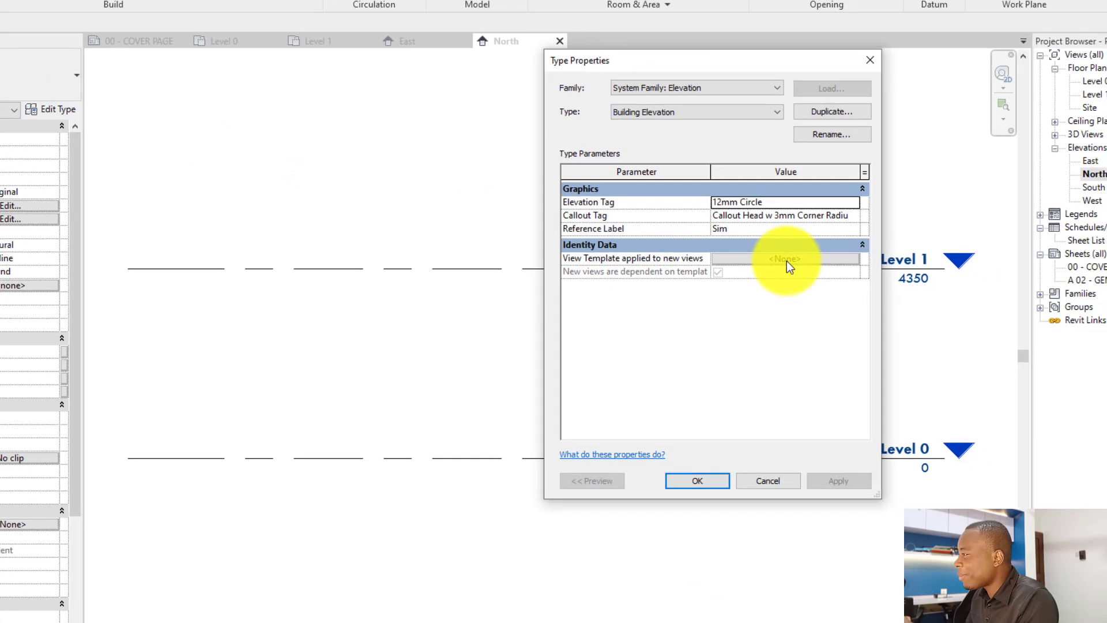
{"action": "left_click", "coordinate": [786, 263]}
{"action": "left_click", "coordinate": [582, 263]}
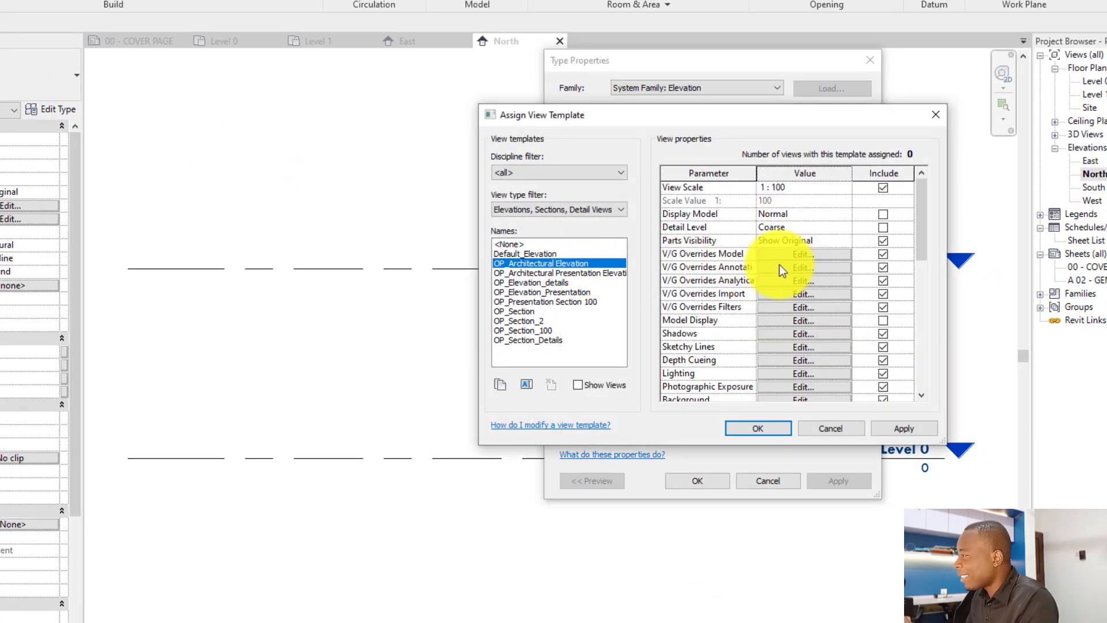
{"action": "left_click", "coordinate": [773, 265]}
{"action": "left_click", "coordinate": [558, 256]}
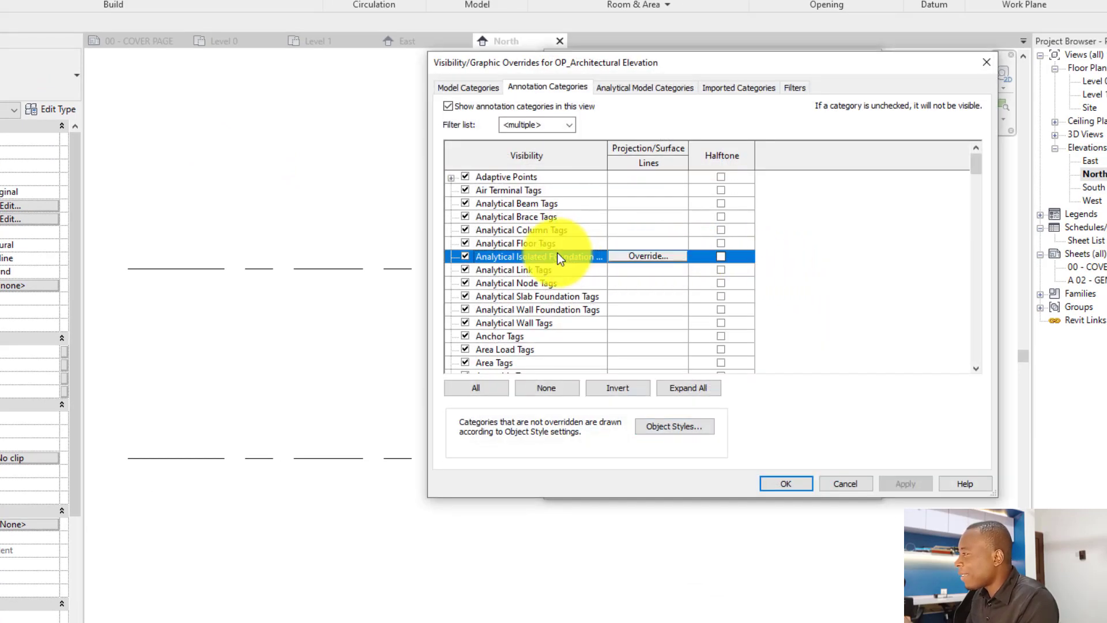
{"action": "left_click", "coordinate": [646, 256]}
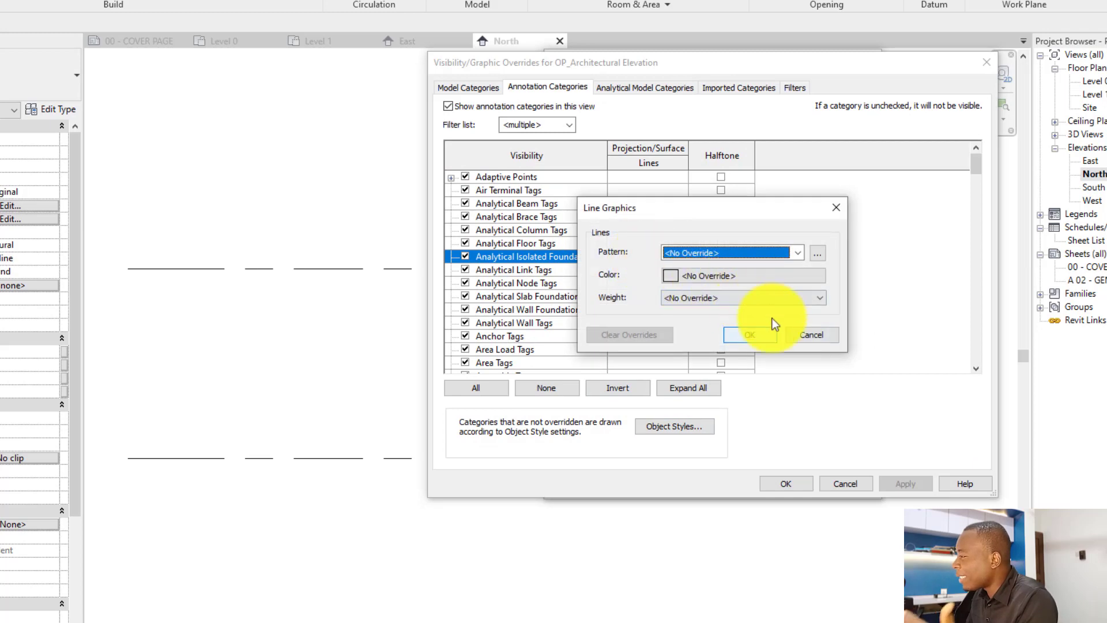
{"action": "left_click", "coordinate": [809, 334]}
{"action": "left_click", "coordinate": [846, 479]}
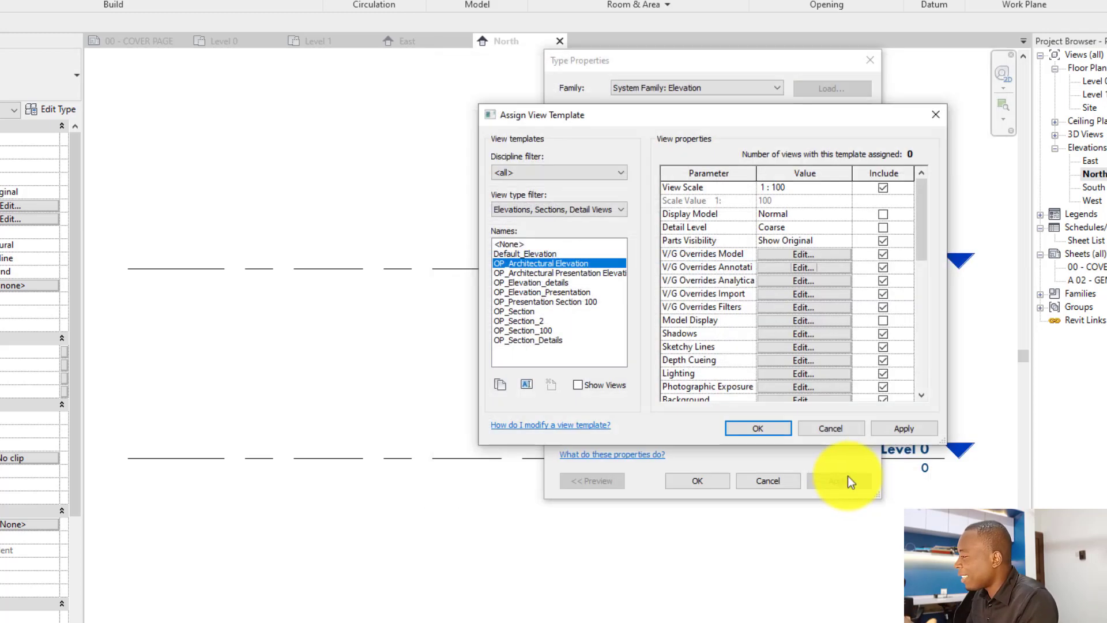
{"action": "left_click", "coordinate": [825, 428]}
{"action": "left_click", "coordinate": [784, 479]}
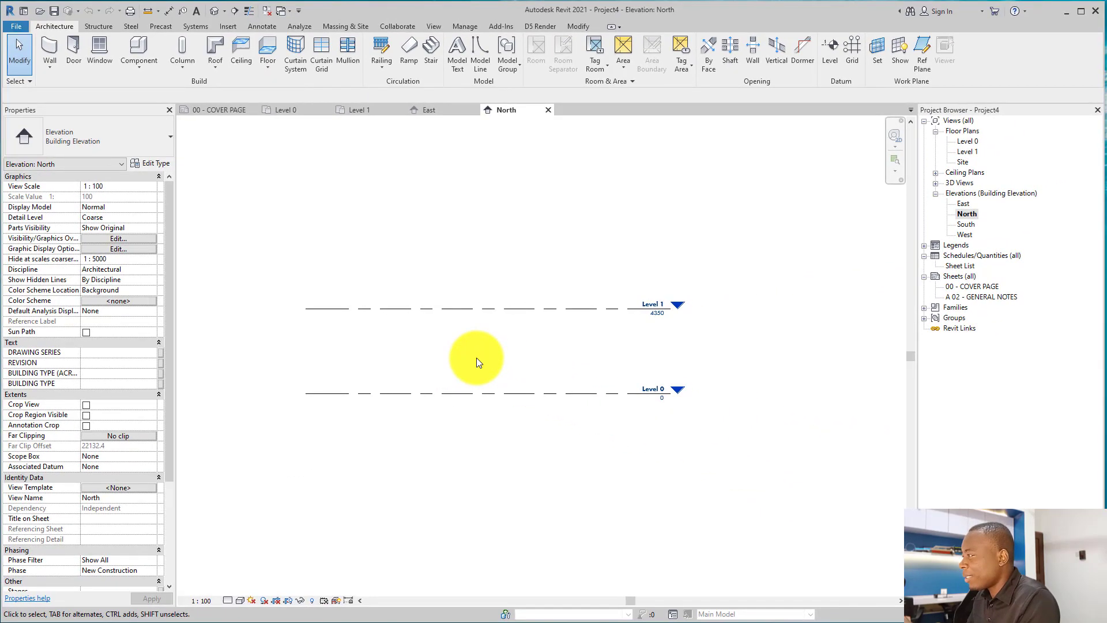
Step: Cycle through the East, Level 1 and Level 0 views back to the 00 - COVER PAGE sheet
{"action": "scroll", "coordinate": [476, 361], "scroll_direction": "up", "scroll_amount": 1}
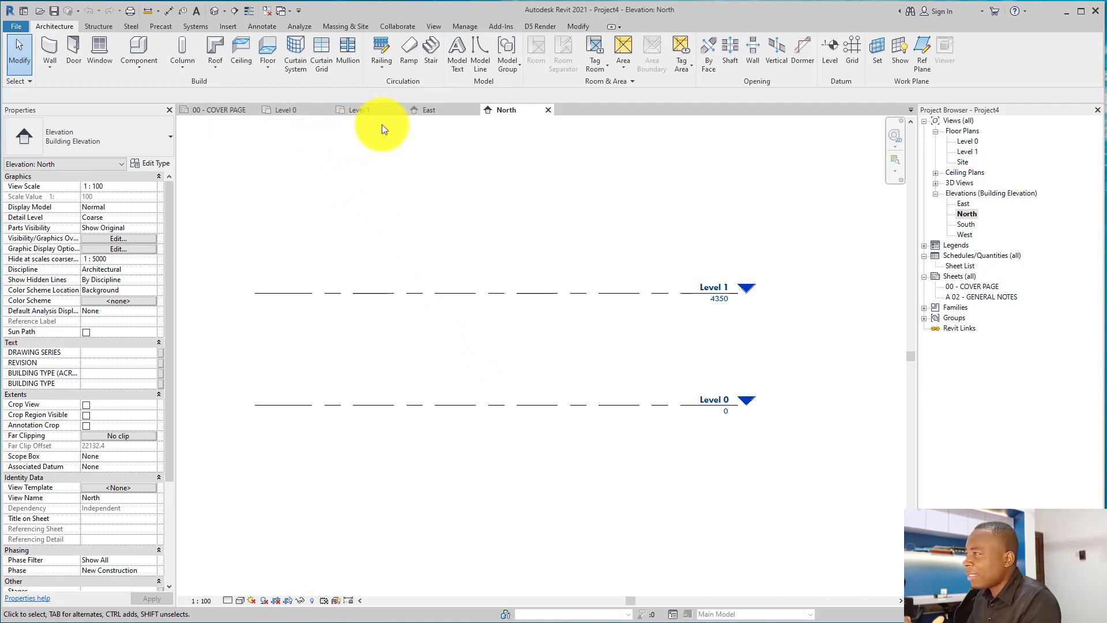
{"action": "left_click", "coordinate": [433, 112]}
{"action": "left_click", "coordinate": [340, 110]}
{"action": "left_click", "coordinate": [297, 110]}
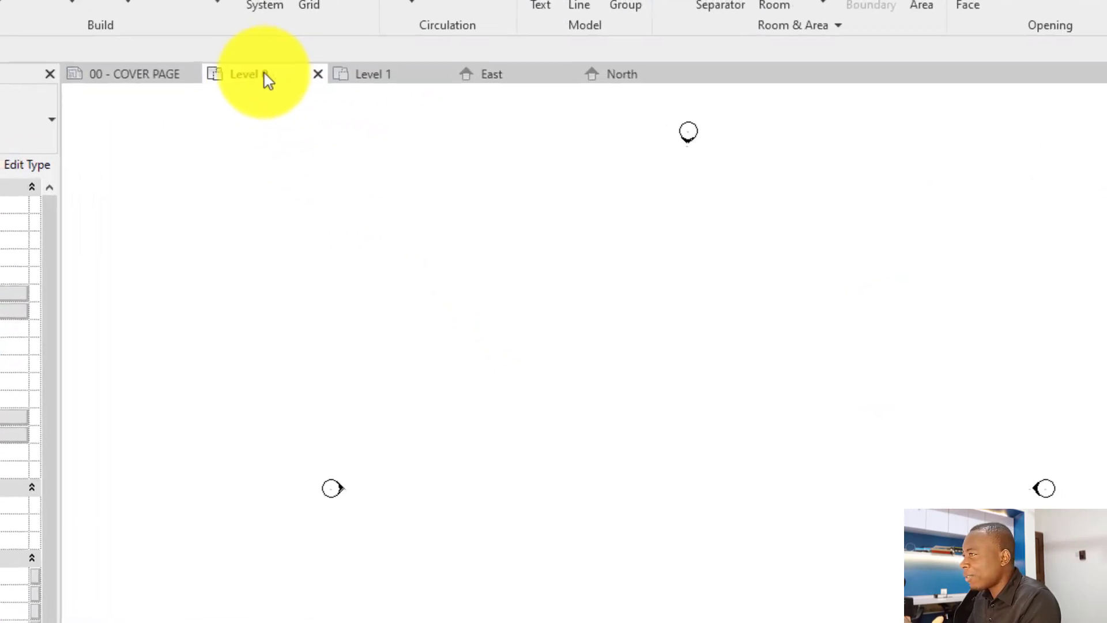
{"action": "left_click", "coordinate": [222, 111]}
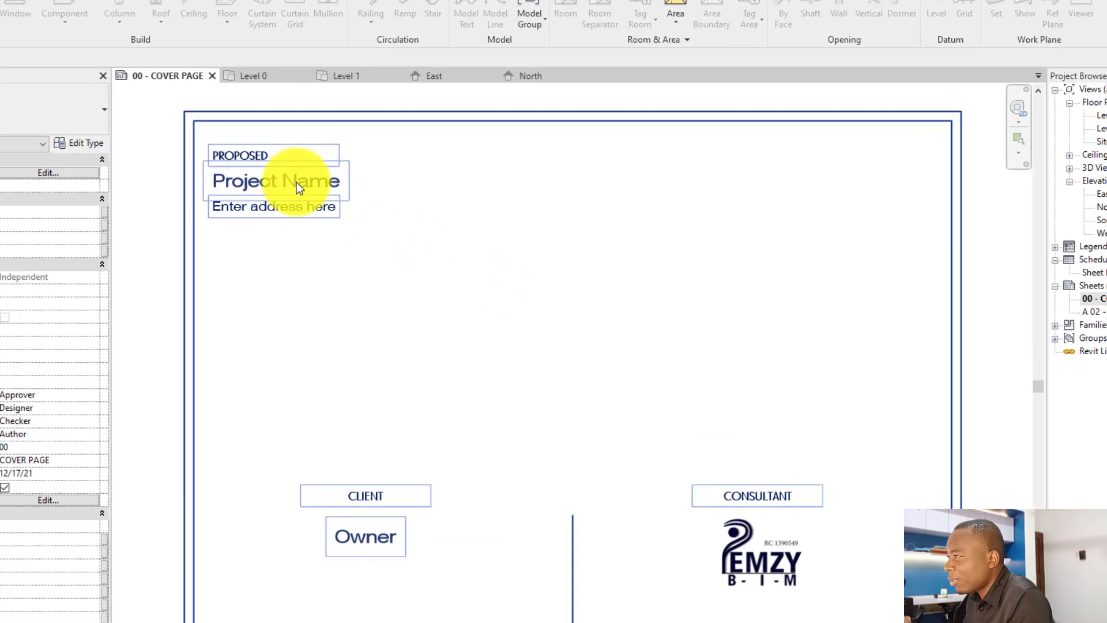
Step: Set the cover's Project Name label to MIXED-USE APARTMENT, NIGERA
{"action": "left_click", "coordinate": [296, 182]}
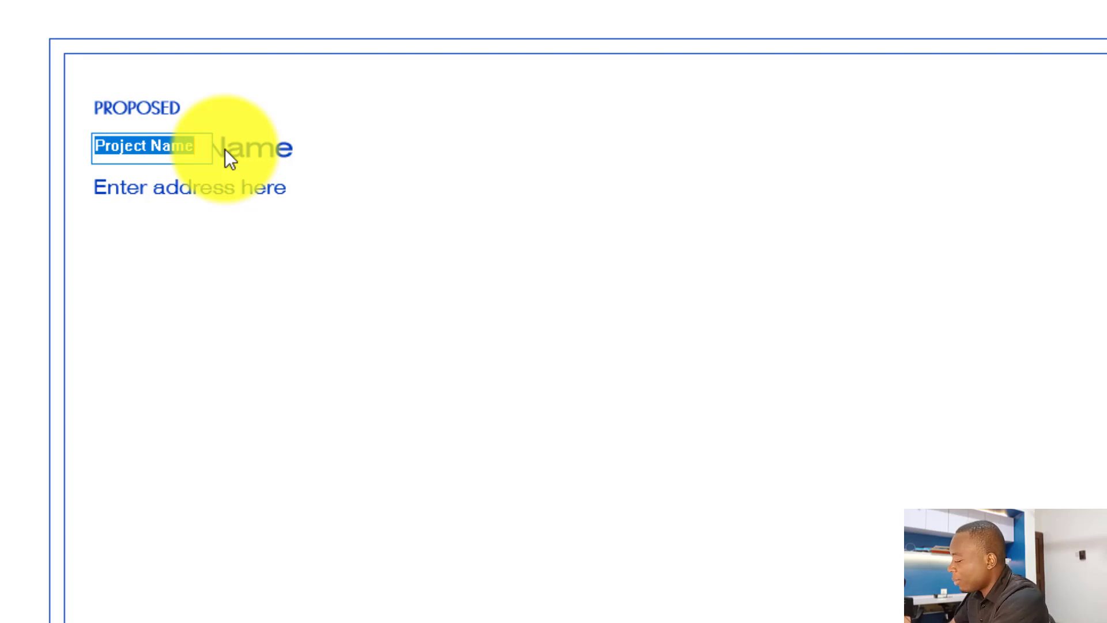
{"action": "type", "text": "m"}
{"action": "key", "text": "BackSpace"}
{"action": "type", "text": "MI"}
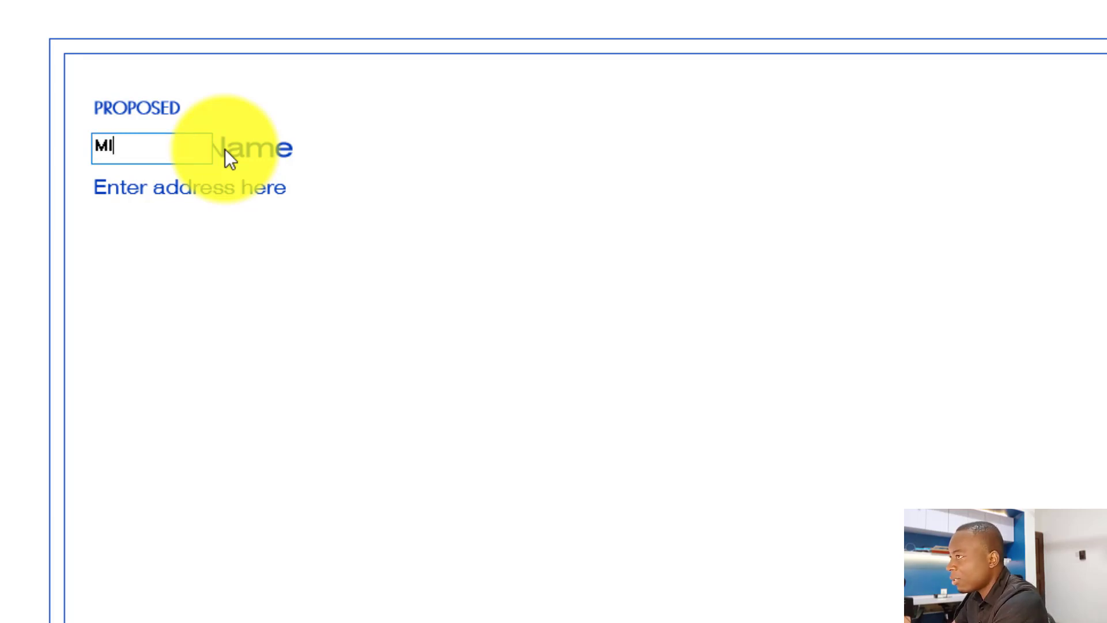
{"action": "type", "text": "XED-UD"}
{"action": "key", "text": "BackSpace"}
{"action": "type", "text": "SE APARTMENT, NIGERA"}
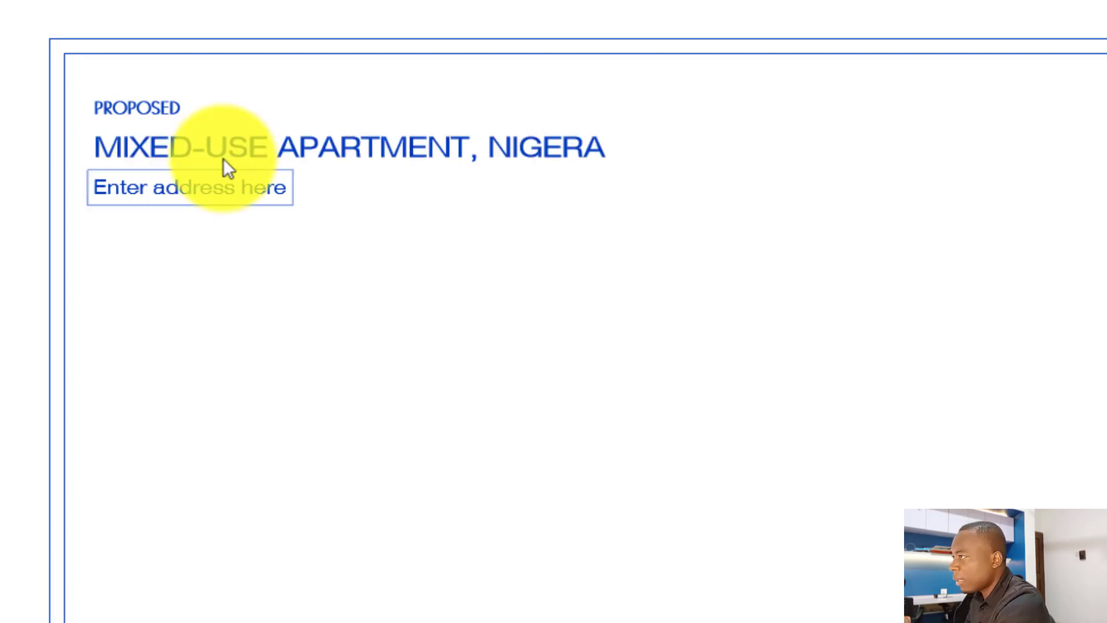
Step: Replace the placeholder address line with the project's address and begin editing the Owner name
{"action": "double_click", "coordinate": [226, 190]}
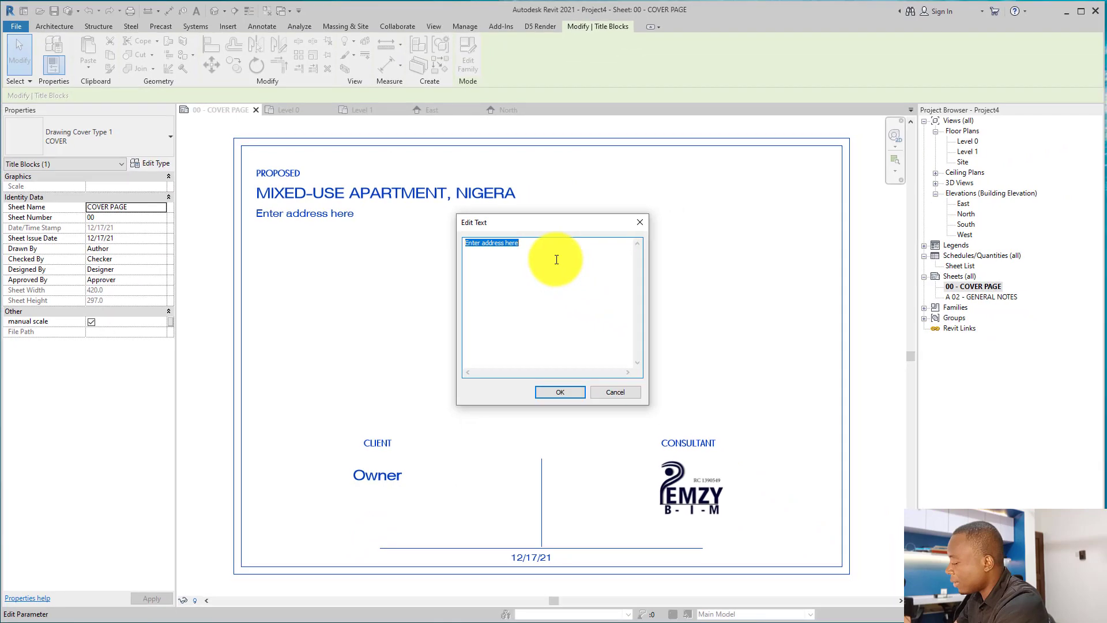
{"action": "key", "text": "BackSpace"}
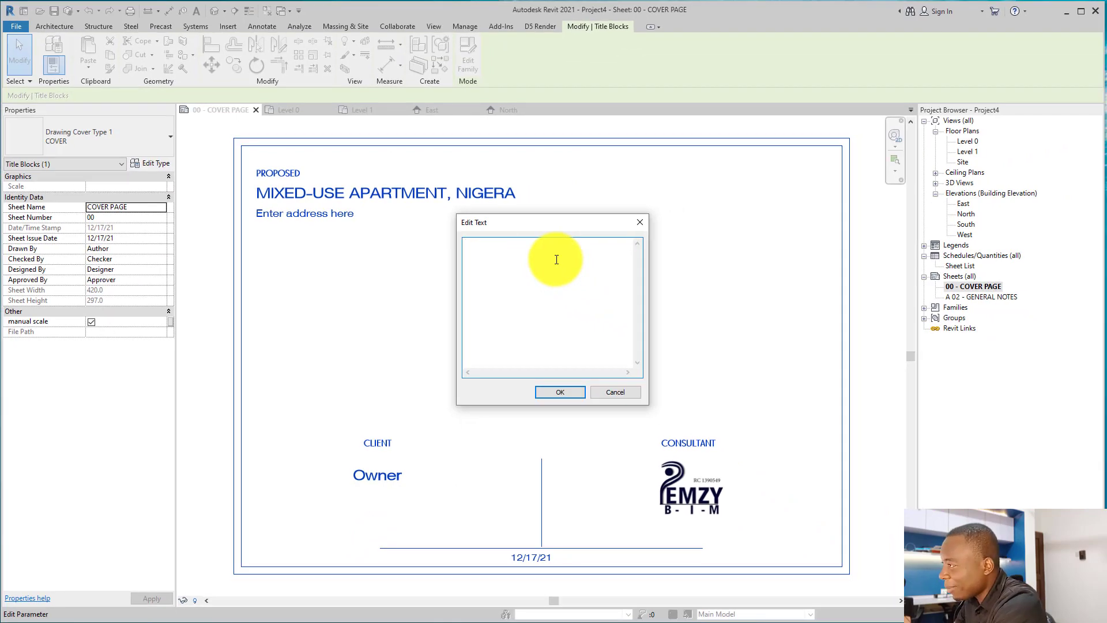
{"action": "type", "text": "K"}
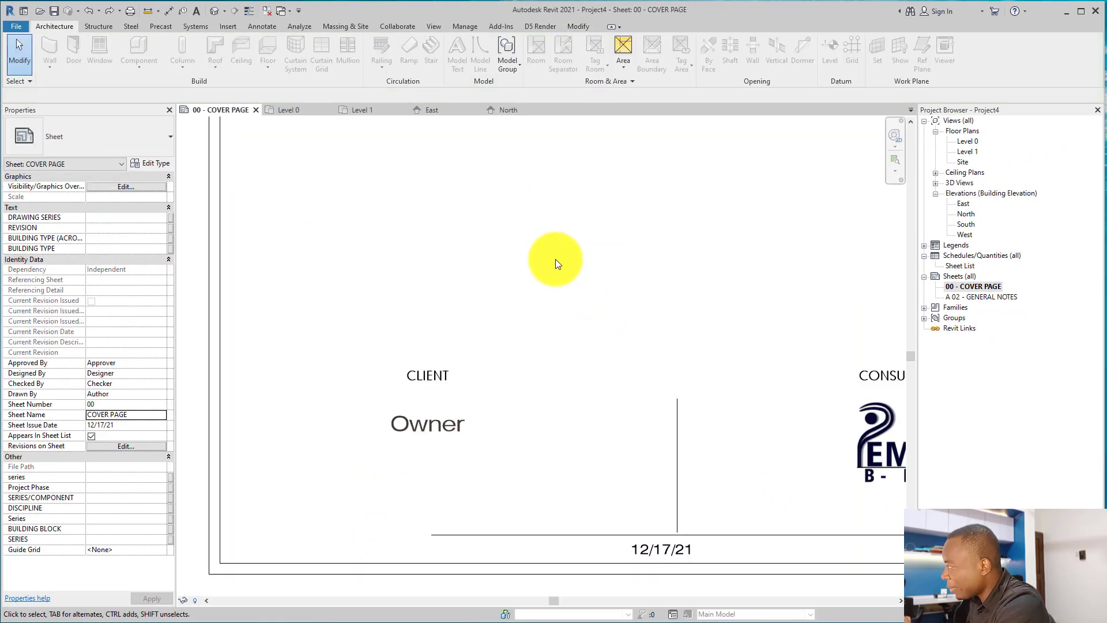
{"action": "middle_click_drag", "start_coordinate": [557, 263], "coordinate": [538, 350]}
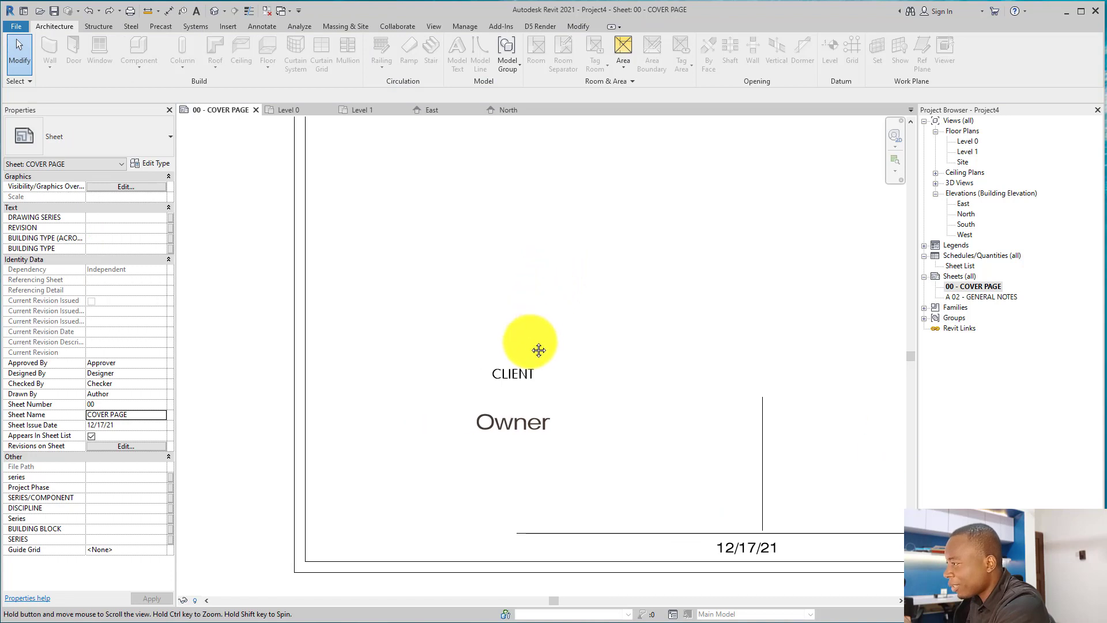
{"action": "left_click", "coordinate": [503, 424]}
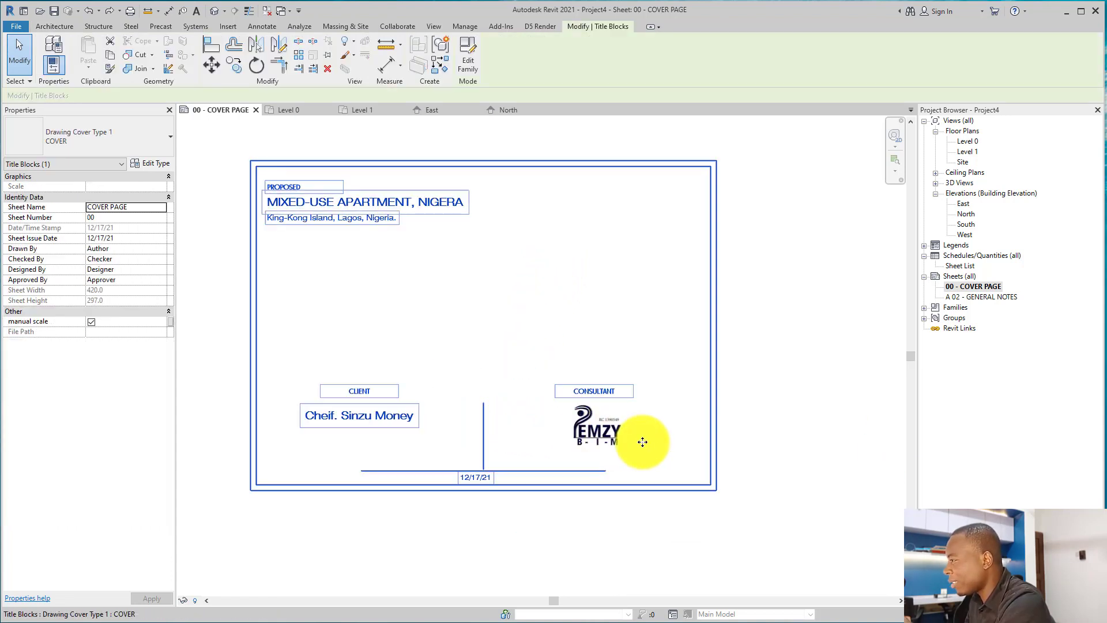
Step: Open the cover title block family and delete the old EMZY logo image
{"action": "double_click", "coordinate": [714, 449]}
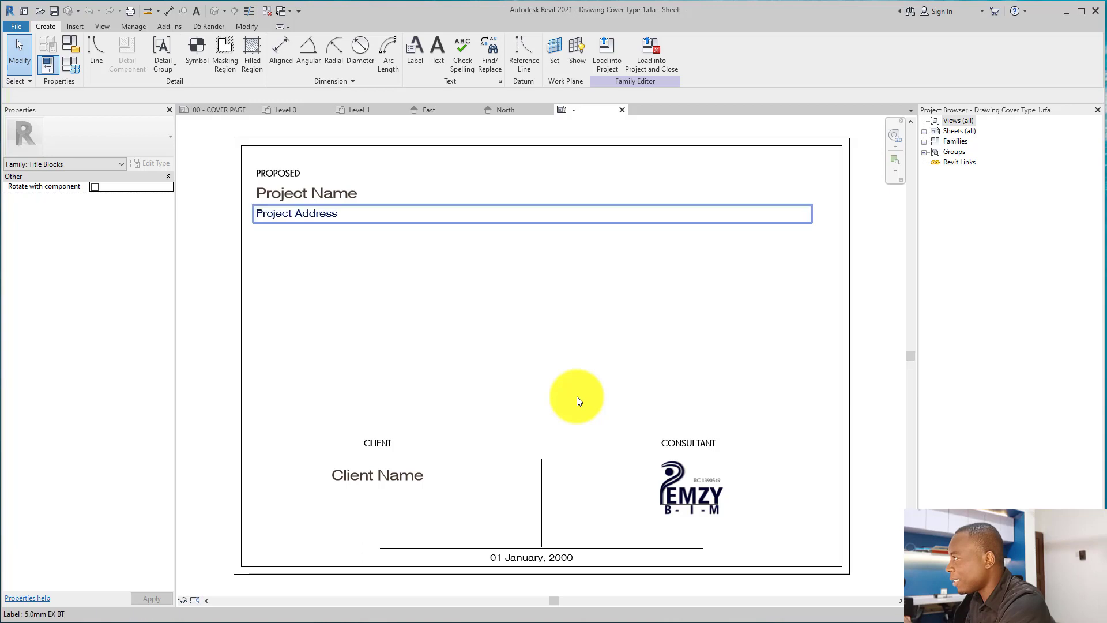
{"action": "left_click", "coordinate": [697, 501]}
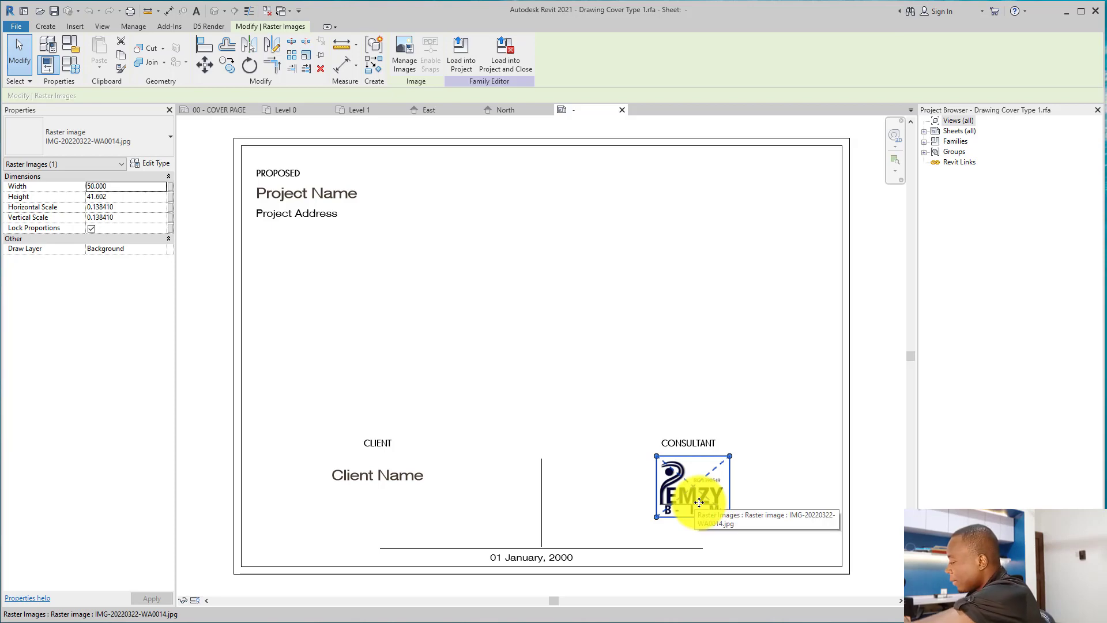
{"action": "key", "text": "Delete"}
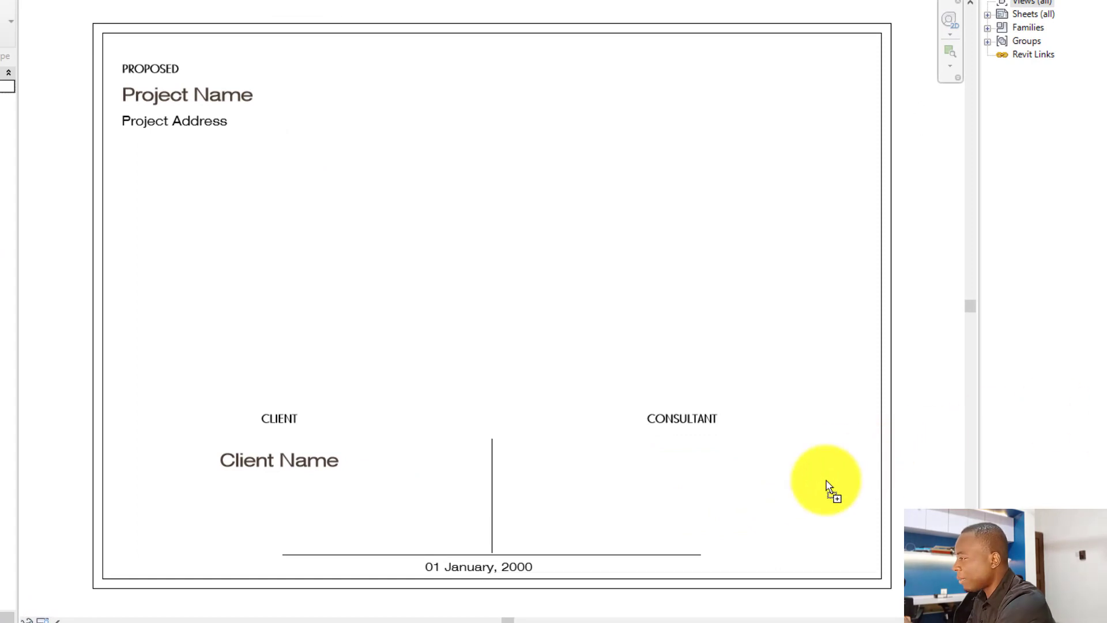
Step: Insert the PEMZY logo, scale it down and place it under the CONSULTANT heading
{"action": "left_click", "coordinate": [658, 478]}
{"action": "scroll", "coordinate": [646, 472], "scroll_direction": "down", "scroll_amount": 4}
{"action": "scroll", "coordinate": [646, 472], "scroll_direction": "down", "scroll_amount": 1}
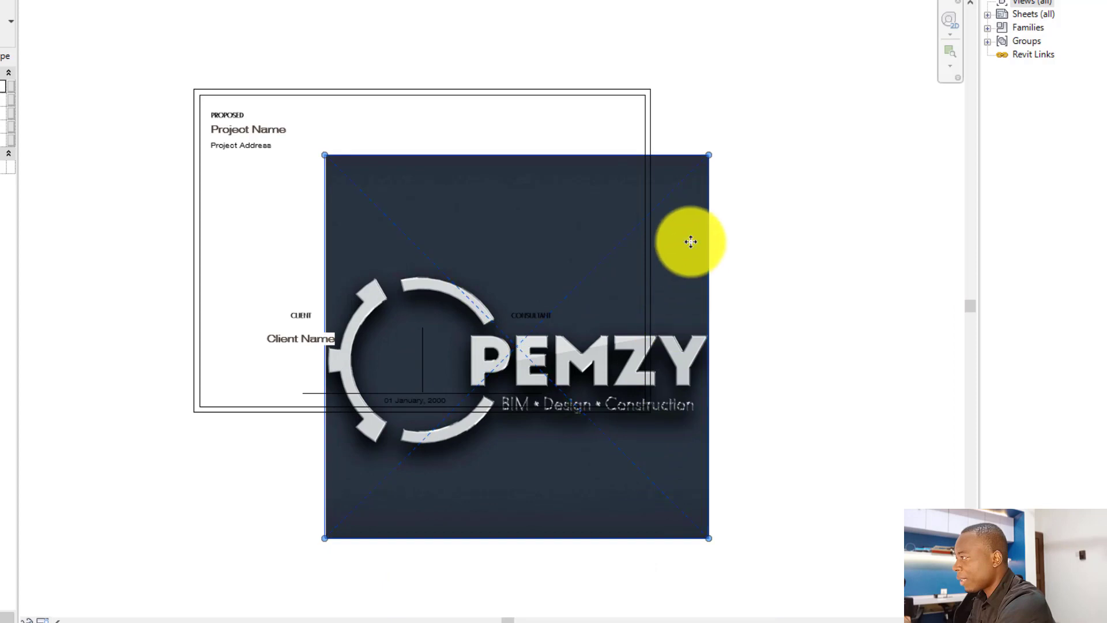
{"action": "left_click_drag", "start_coordinate": [707, 158], "coordinate": [628, 265]}
{"action": "scroll", "coordinate": [357, 496], "scroll_direction": "up", "scroll_amount": 2}
{"action": "scroll", "coordinate": [663, 245], "scroll_direction": "up", "scroll_amount": 2}
{"action": "left_click", "coordinate": [791, 275]}
{"action": "scroll", "coordinate": [791, 276], "scroll_direction": "down", "scroll_amount": 2}
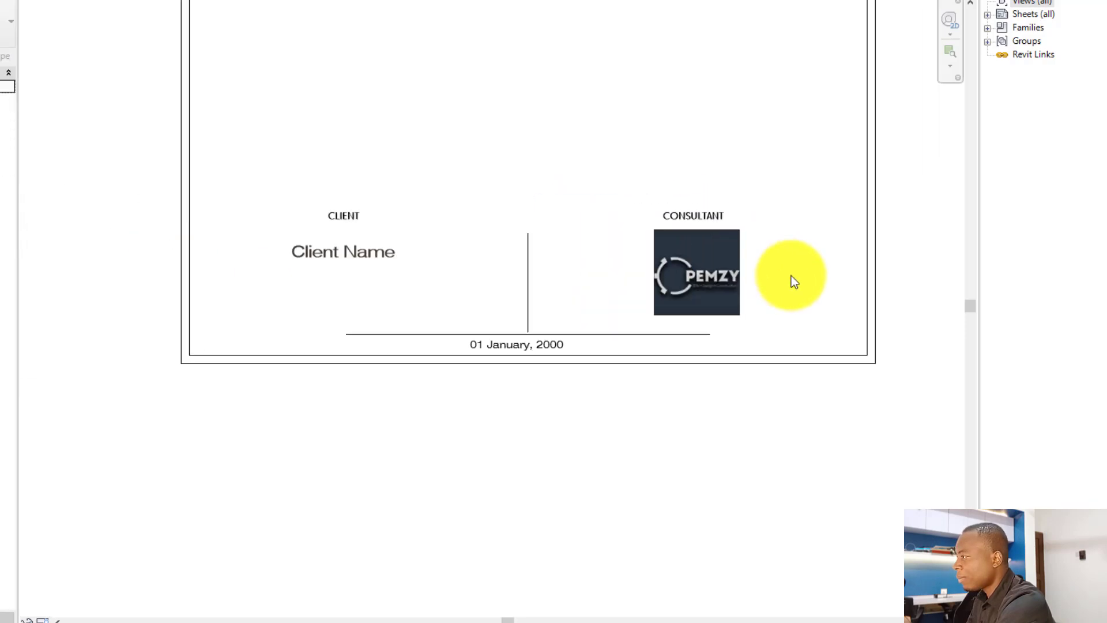
{"action": "scroll", "coordinate": [790, 275], "scroll_direction": "up", "scroll_amount": 2}
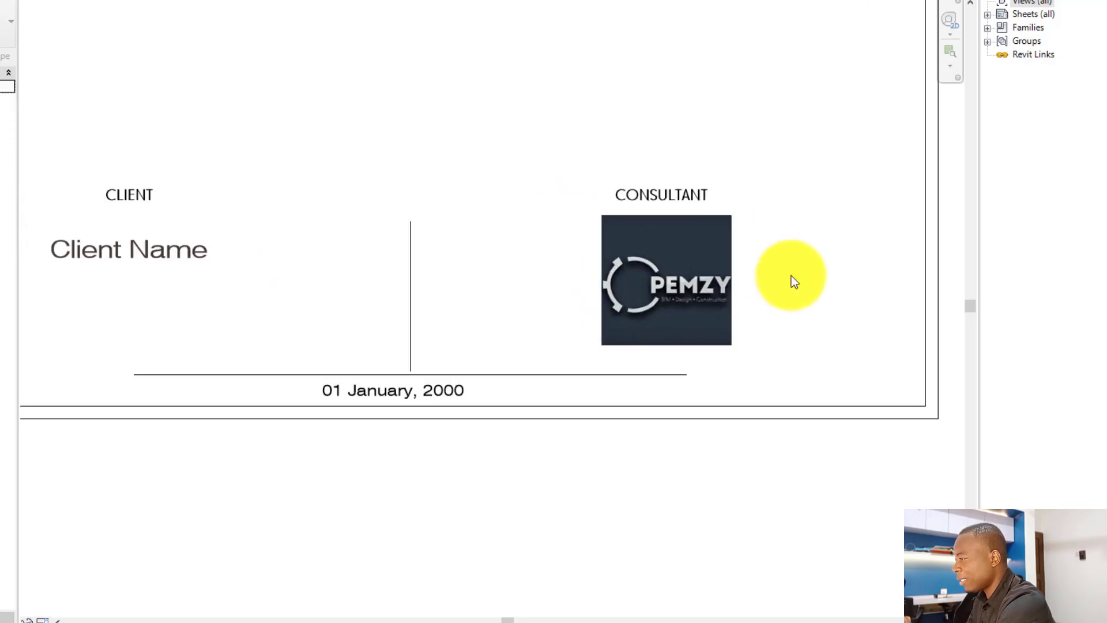
{"action": "scroll", "coordinate": [791, 275], "scroll_direction": "down", "scroll_amount": 2}
{"action": "middle_click_drag", "start_coordinate": [800, 287], "coordinate": [791, 280]}
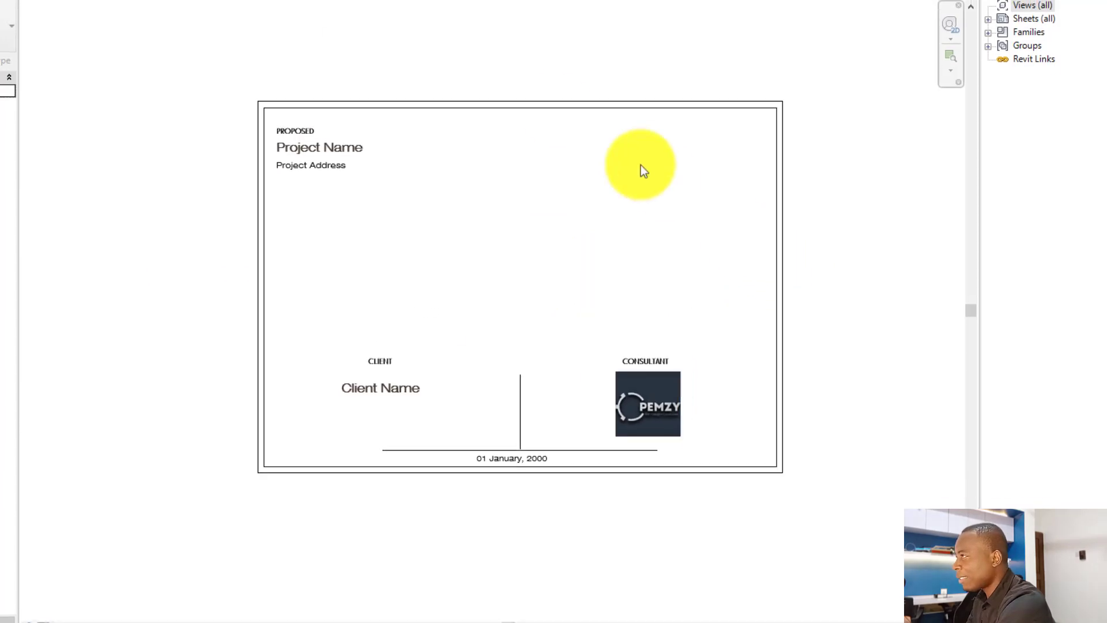
Step: Load the edited title block into the project, overwriting the existing version and parameter values
{"action": "left_click", "coordinate": [334, 44]}
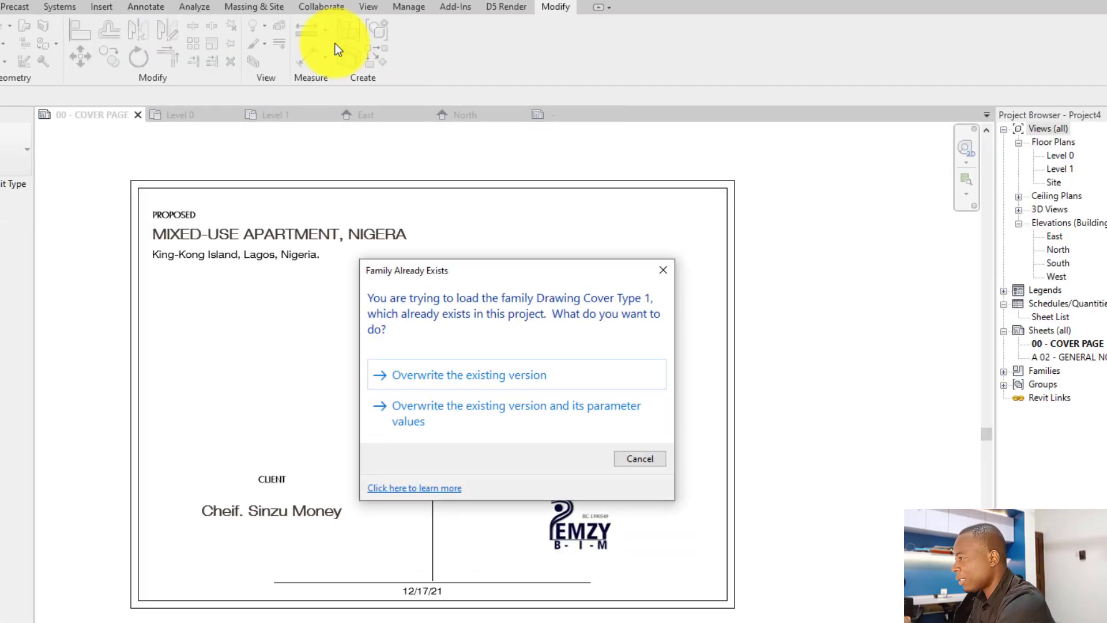
{"action": "left_click", "coordinate": [425, 417]}
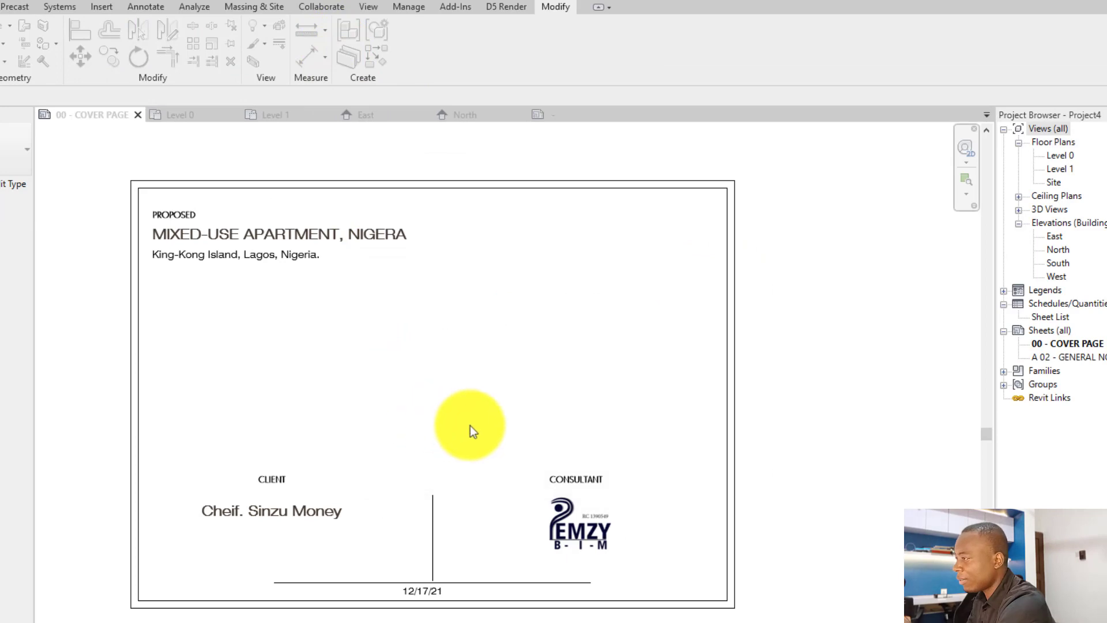
{"action": "scroll", "coordinate": [861, 486], "scroll_direction": "up", "scroll_amount": 2}
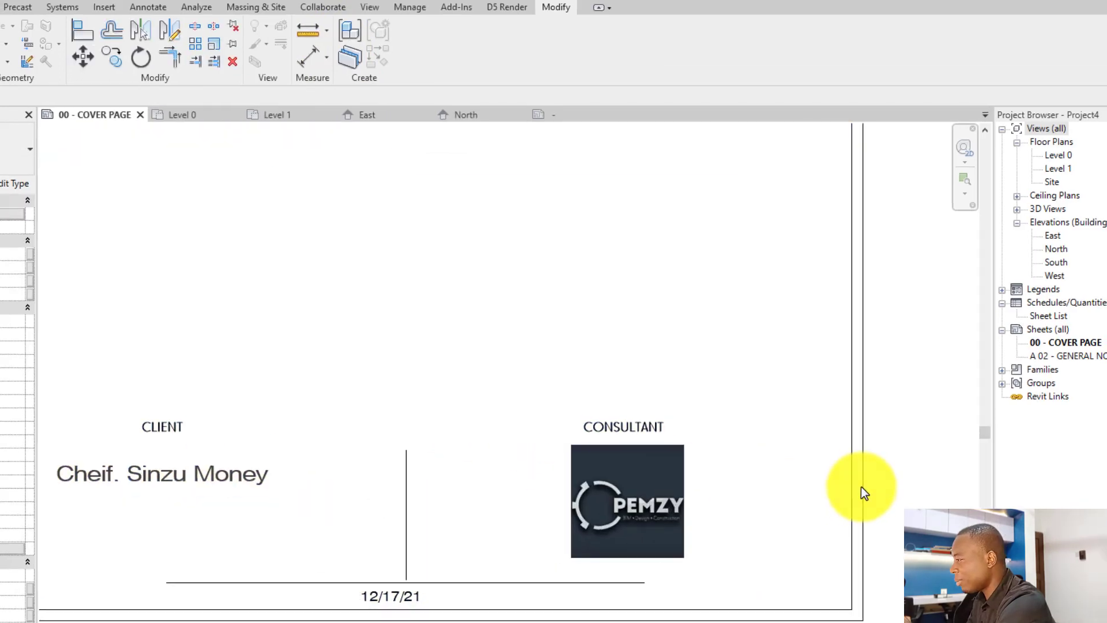
{"action": "scroll", "coordinate": [861, 487], "scroll_direction": "down", "scroll_amount": 3}
{"action": "middle_click_drag", "start_coordinate": [832, 431], "coordinate": [818, 406]}
{"action": "scroll", "coordinate": [815, 405], "scroll_direction": "up", "scroll_amount": 2}
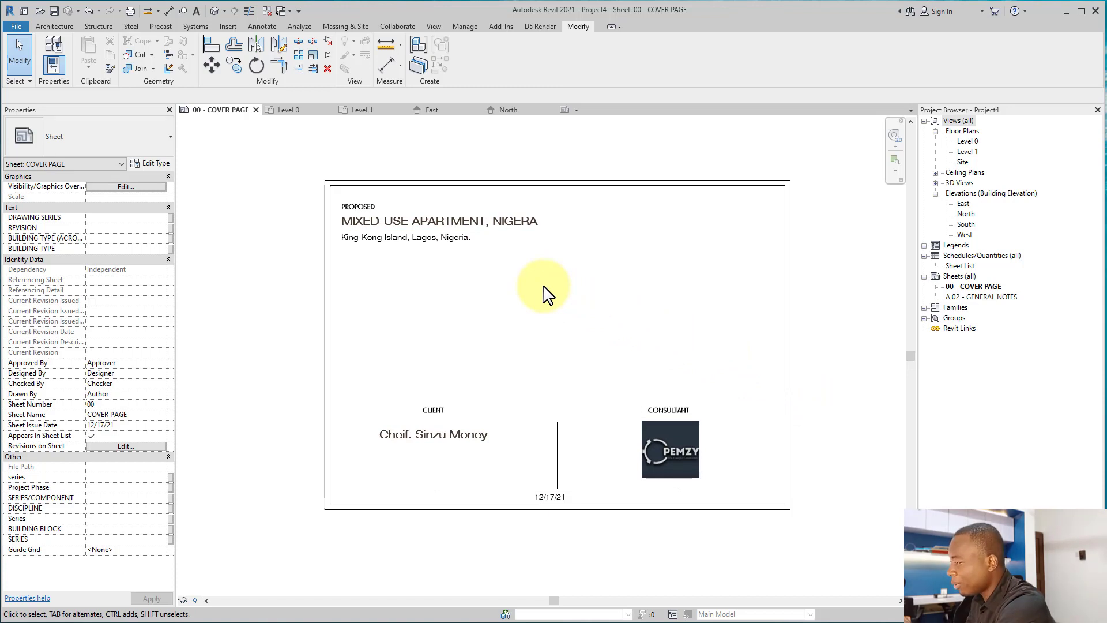
Step: Open the A 02 - GENERAL NOTES sheet's title block family for editing
{"action": "double_click", "coordinate": [984, 298]}
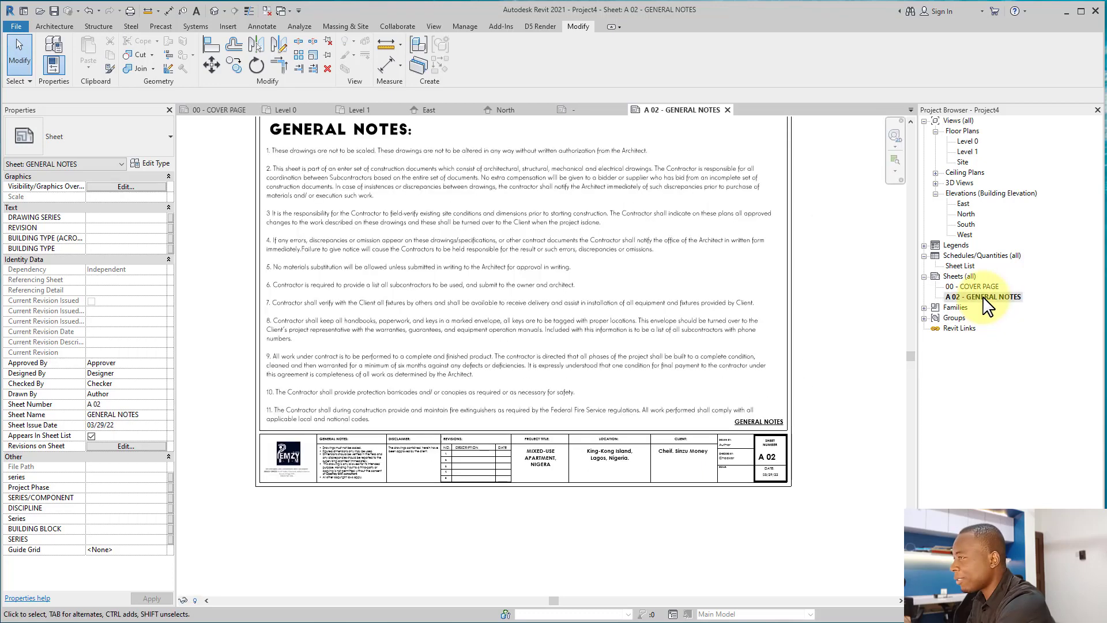
{"action": "scroll", "coordinate": [445, 531], "scroll_direction": "down", "scroll_amount": 2}
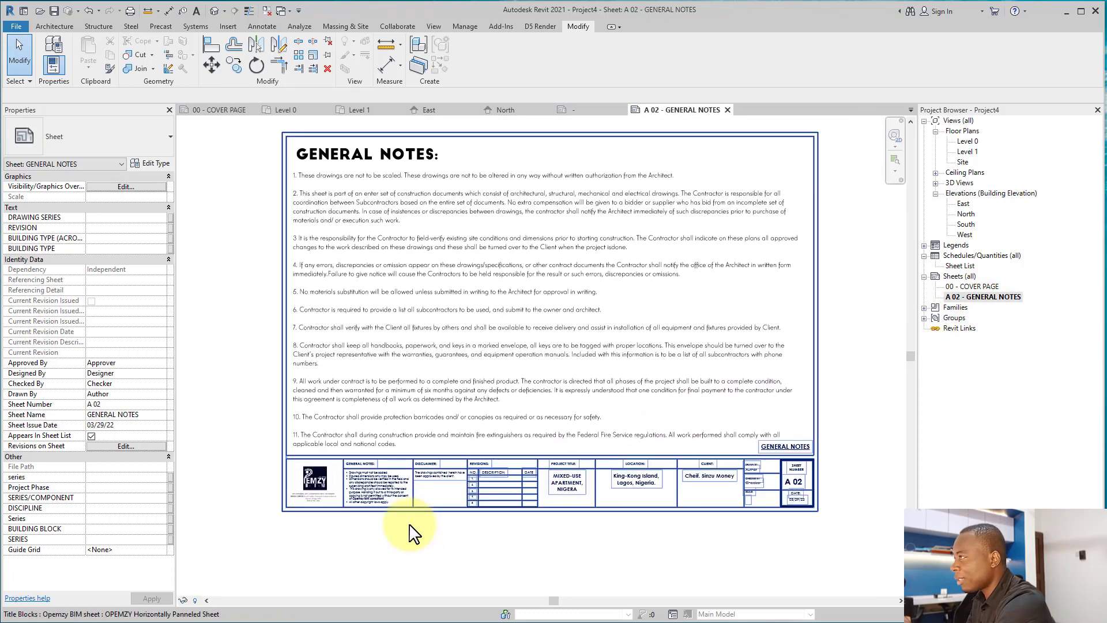
{"action": "double_click", "coordinate": [425, 520]}
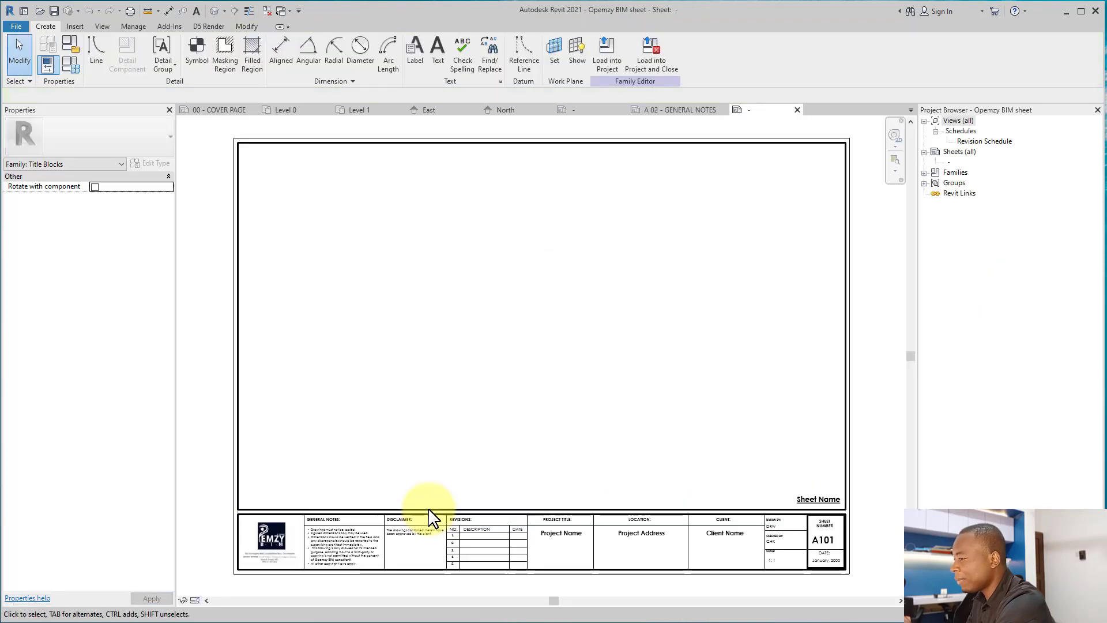
Step: Select and delete the title block's logo image, then restore it with undo
{"action": "scroll", "coordinate": [428, 513], "scroll_direction": "up", "scroll_amount": 4}
{"action": "left_click", "coordinate": [358, 438]}
{"action": "scroll", "coordinate": [337, 411], "scroll_direction": "down", "scroll_amount": 3}
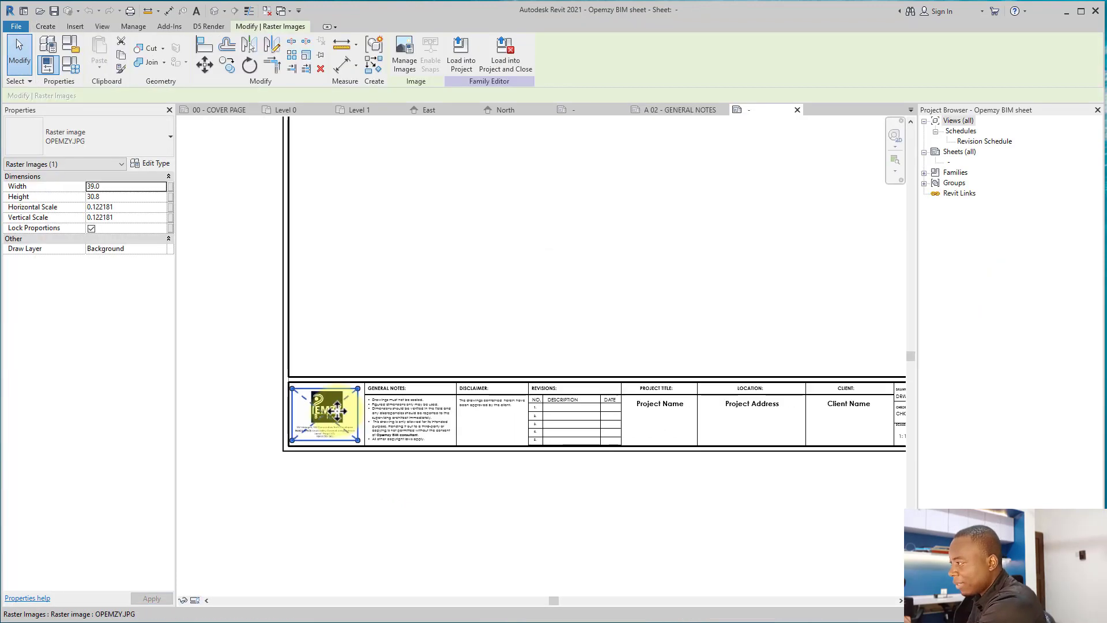
{"action": "scroll", "coordinate": [340, 419], "scroll_direction": "up", "scroll_amount": 2}
{"action": "scroll", "coordinate": [346, 421], "scroll_direction": "down", "scroll_amount": 2}
{"action": "scroll", "coordinate": [352, 425], "scroll_direction": "up", "scroll_amount": 3}
{"action": "scroll", "coordinate": [315, 369], "scroll_direction": "up", "scroll_amount": 2}
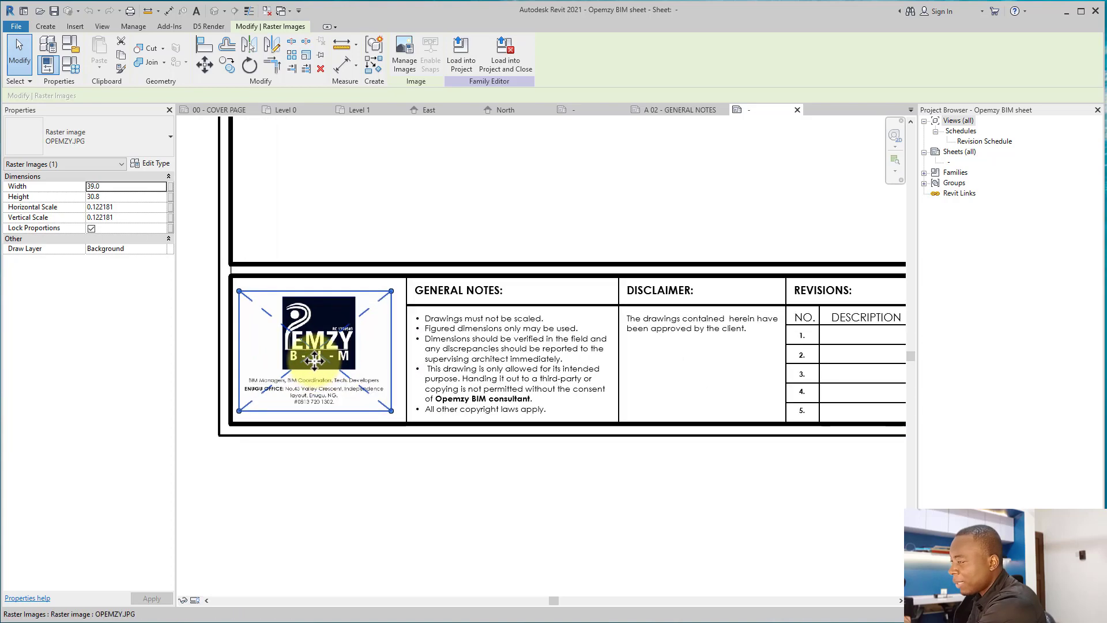
{"action": "key", "text": "Delete"}
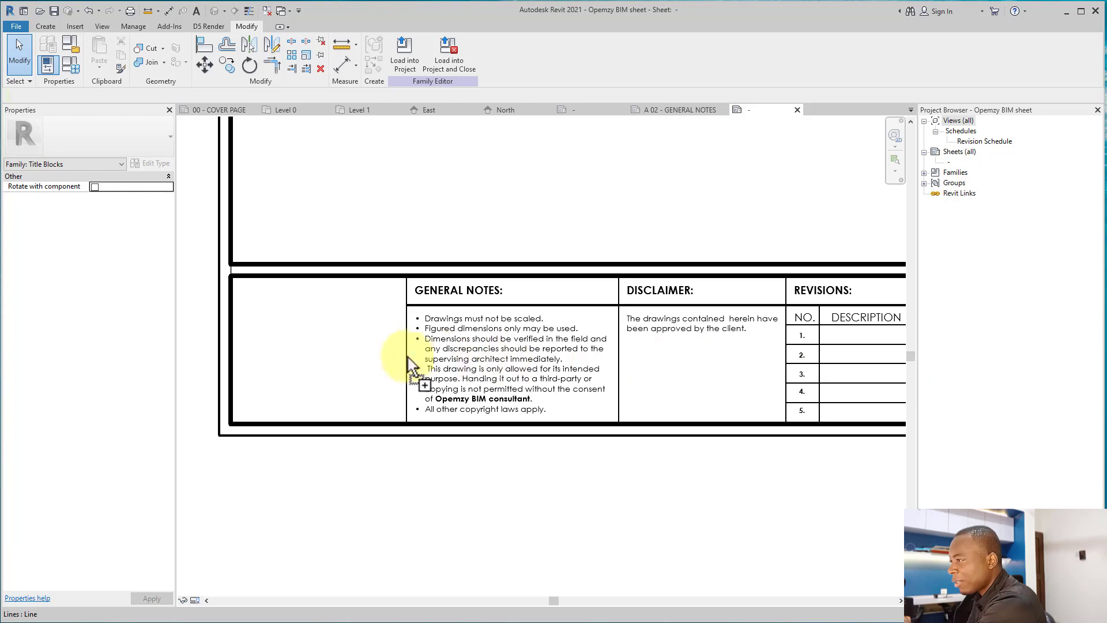
{"action": "key", "text": "ctrl+z"}
Step: Shrink the PEMZY logo to about 35 by 35 and fit it into the cell beside GENERAL NOTES
{"action": "scroll", "coordinate": [381, 363], "scroll_direction": "down", "scroll_amount": 2}
{"action": "scroll", "coordinate": [376, 359], "scroll_direction": "down", "scroll_amount": 4}
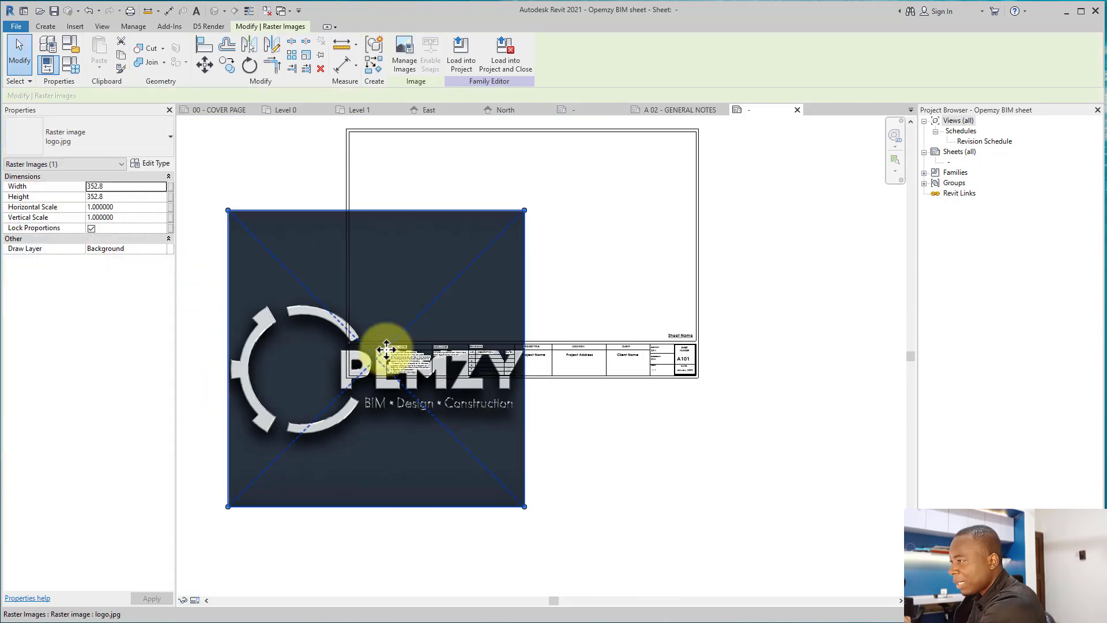
{"action": "left_click_drag", "start_coordinate": [463, 272], "coordinate": [425, 309]}
{"action": "scroll", "coordinate": [321, 411], "scroll_direction": "up", "scroll_amount": 4}
{"action": "scroll", "coordinate": [481, 260], "scroll_direction": "up", "scroll_amount": 3}
{"action": "left_click_drag", "start_coordinate": [412, 363], "coordinate": [453, 245]}
{"action": "left_click_drag", "start_coordinate": [489, 336], "coordinate": [494, 326]}
{"action": "left_click", "coordinate": [501, 376]}
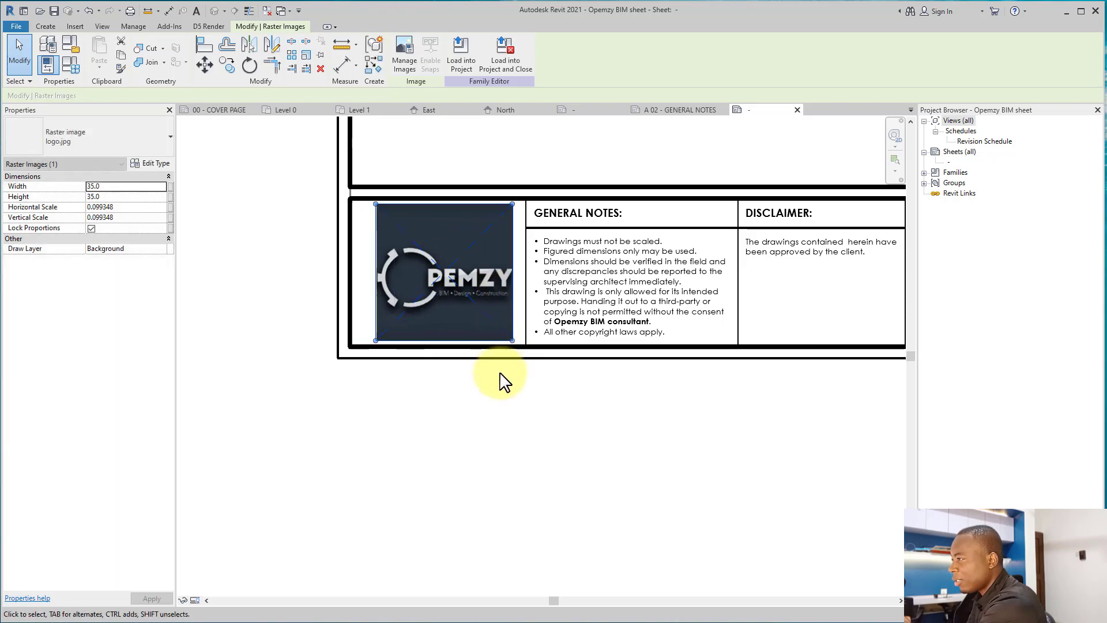
Step: Check the General Notes text, Disclaimer note and Project Name label across the title block
{"action": "scroll", "coordinate": [493, 398], "scroll_direction": "down", "scroll_amount": 3}
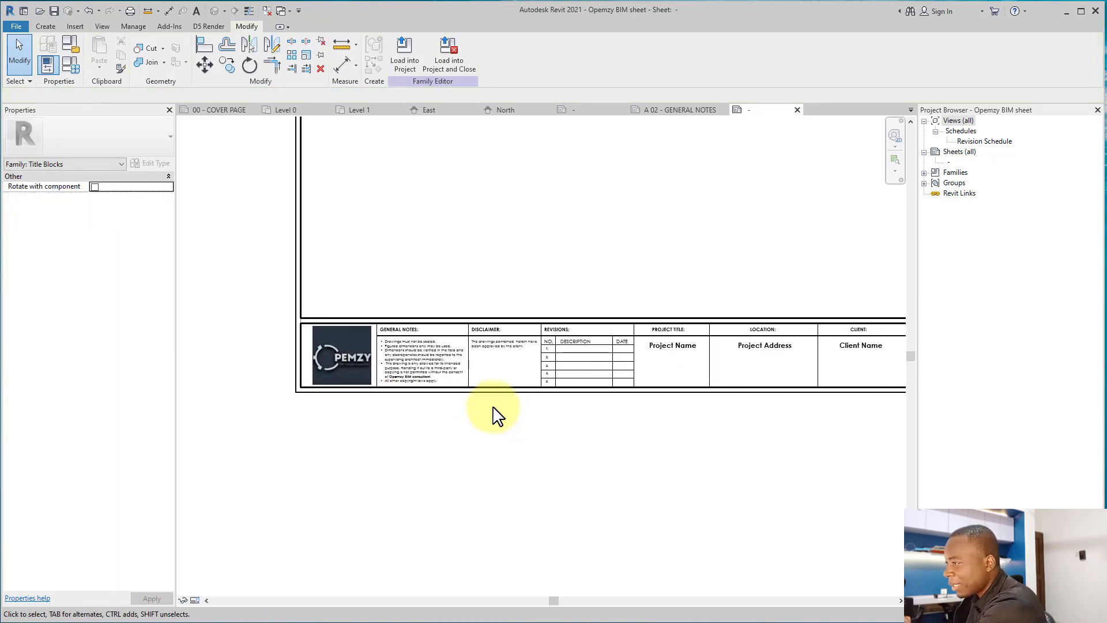
{"action": "scroll", "coordinate": [510, 425], "scroll_direction": "down", "scroll_amount": 2}
{"action": "middle_click_drag", "start_coordinate": [509, 424], "coordinate": [625, 427]}
{"action": "scroll", "coordinate": [494, 416], "scroll_direction": "up", "scroll_amount": 2}
{"action": "scroll", "coordinate": [383, 387], "scroll_direction": "up", "scroll_amount": 4}
{"action": "left_click", "coordinate": [247, 364]}
{"action": "left_click", "coordinate": [490, 303]}
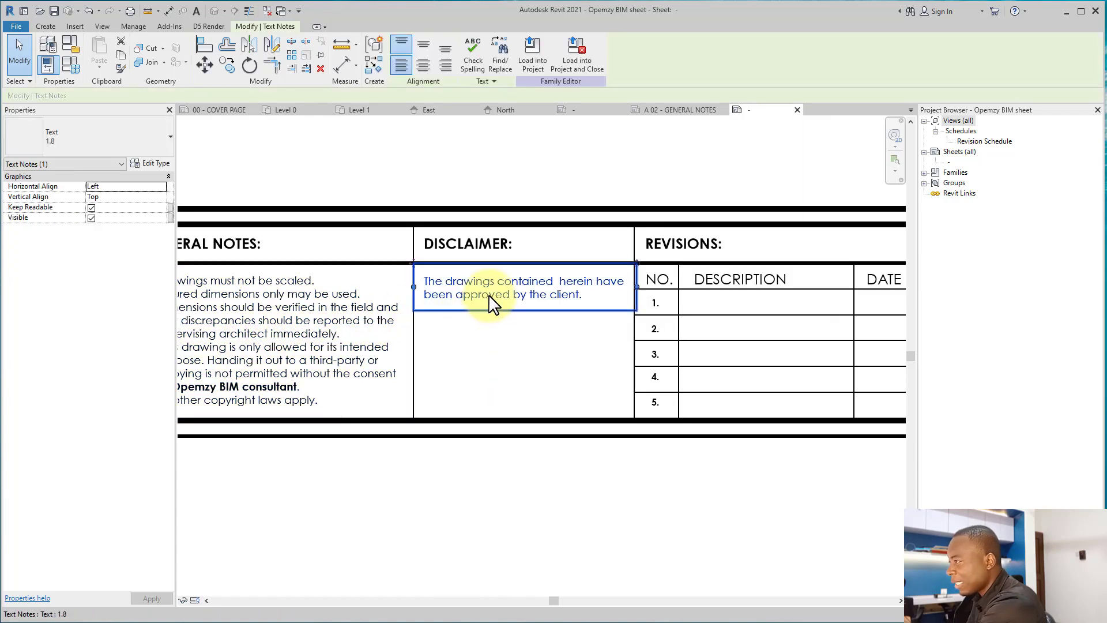
{"action": "scroll", "coordinate": [489, 302], "scroll_direction": "down", "scroll_amount": 2}
{"action": "scroll", "coordinate": [478, 311], "scroll_direction": "right", "scroll_amount": 3, "text": "shift"}
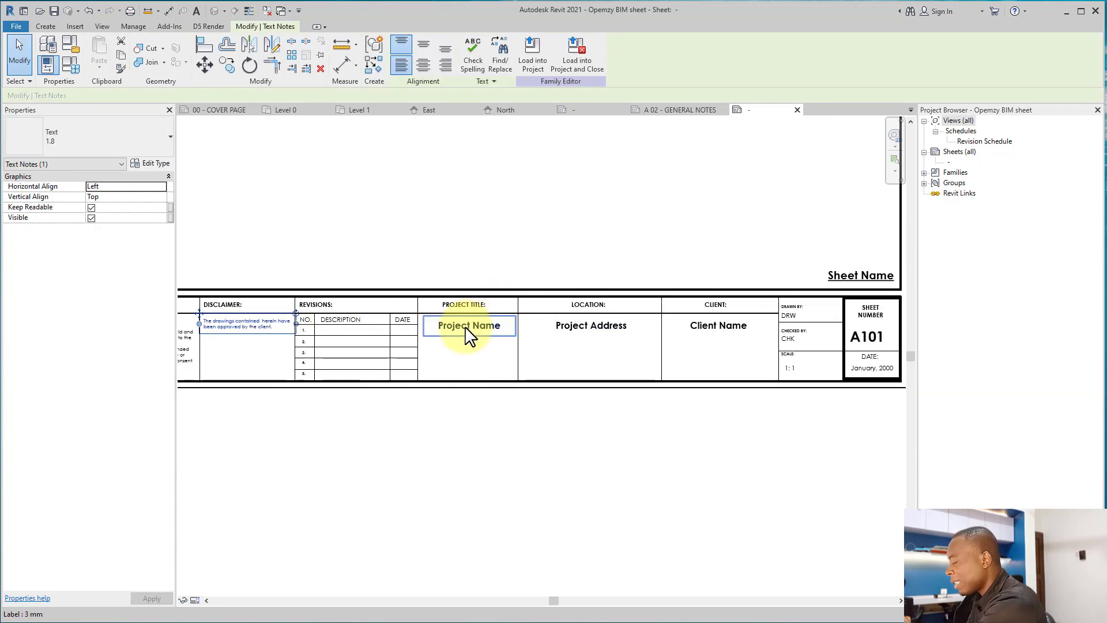
{"action": "left_click", "coordinate": [469, 336]}
{"action": "scroll", "coordinate": [605, 334], "scroll_direction": "right", "scroll_amount": 3, "text": "shift"}
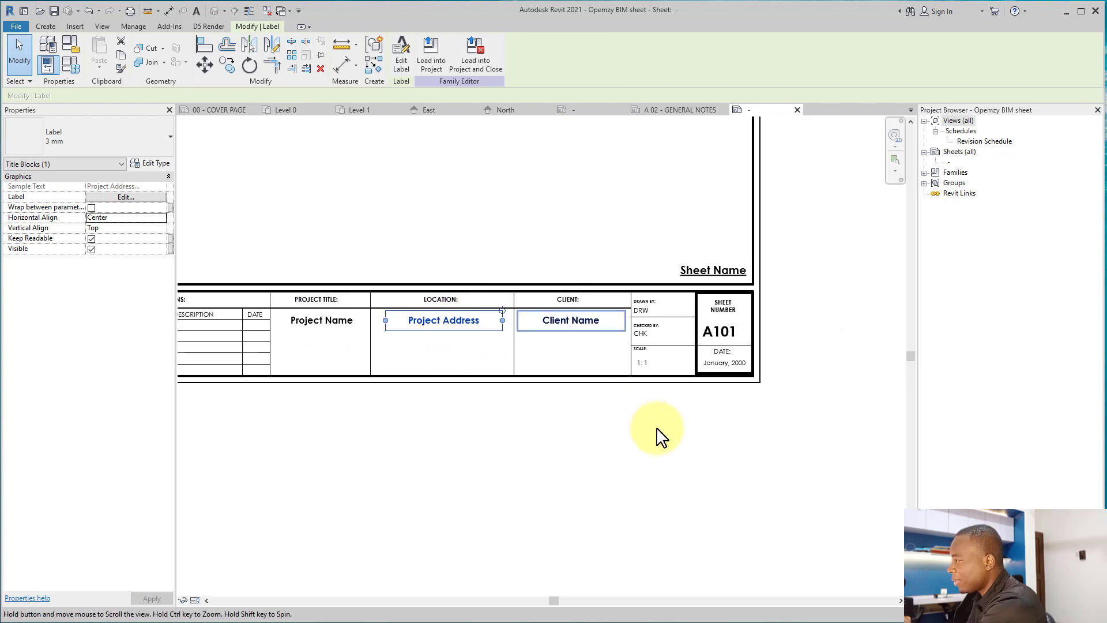
{"action": "left_click", "coordinate": [663, 441]}
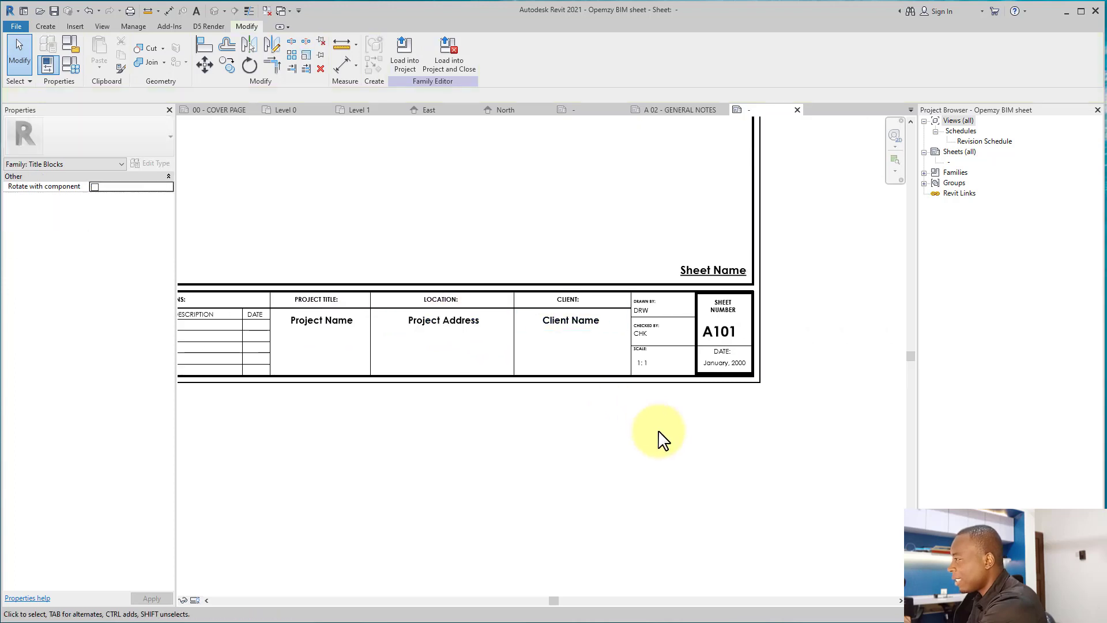
Step: Load the title block into Project4, overwriting parameter values, then open the 00 - COVER PAGE sheet
{"action": "left_click", "coordinate": [404, 61]}
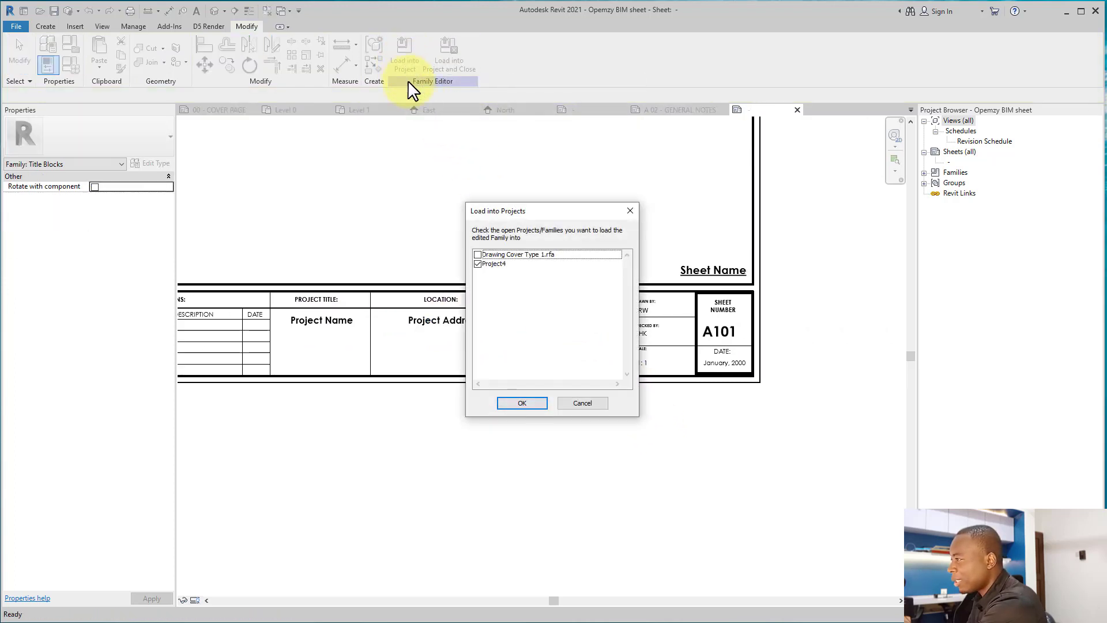
{"action": "left_click", "coordinate": [513, 403]}
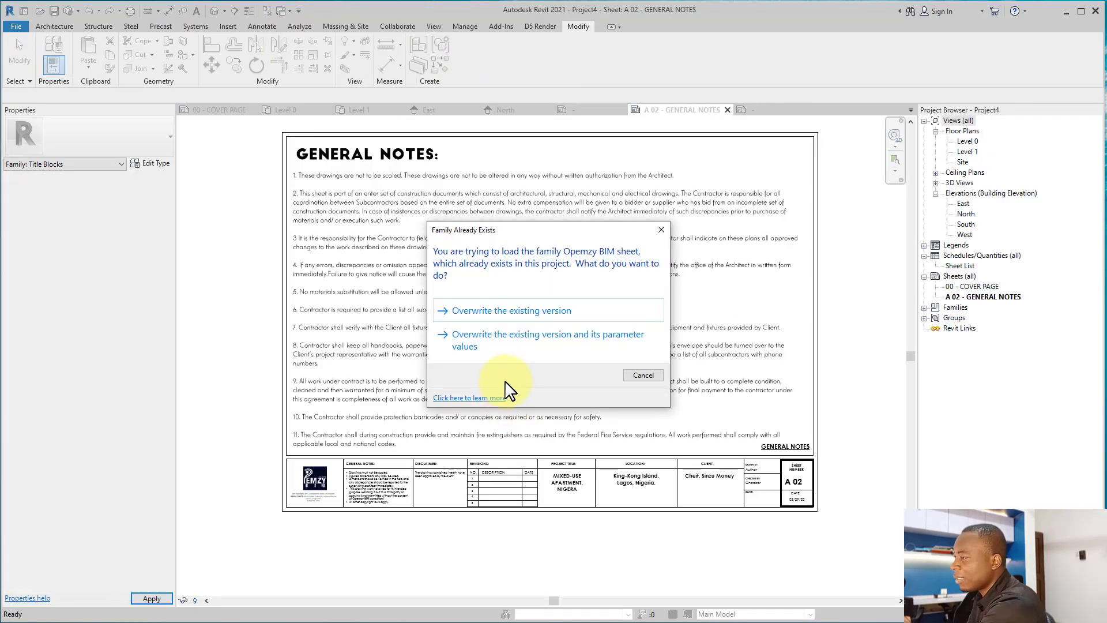
{"action": "left_click", "coordinate": [500, 347]}
{"action": "mouse_move", "coordinate": [378, 611]}
{"action": "middle_mouse_down"}
{"action": "mouse_move", "coordinate": [397, 576]}
{"action": "mouse_move", "coordinate": [378, 617]}
{"action": "middle_mouse_up"}
{"action": "middle_click", "coordinate": [378, 617]}
{"action": "middle_click", "coordinate": [378, 616]}
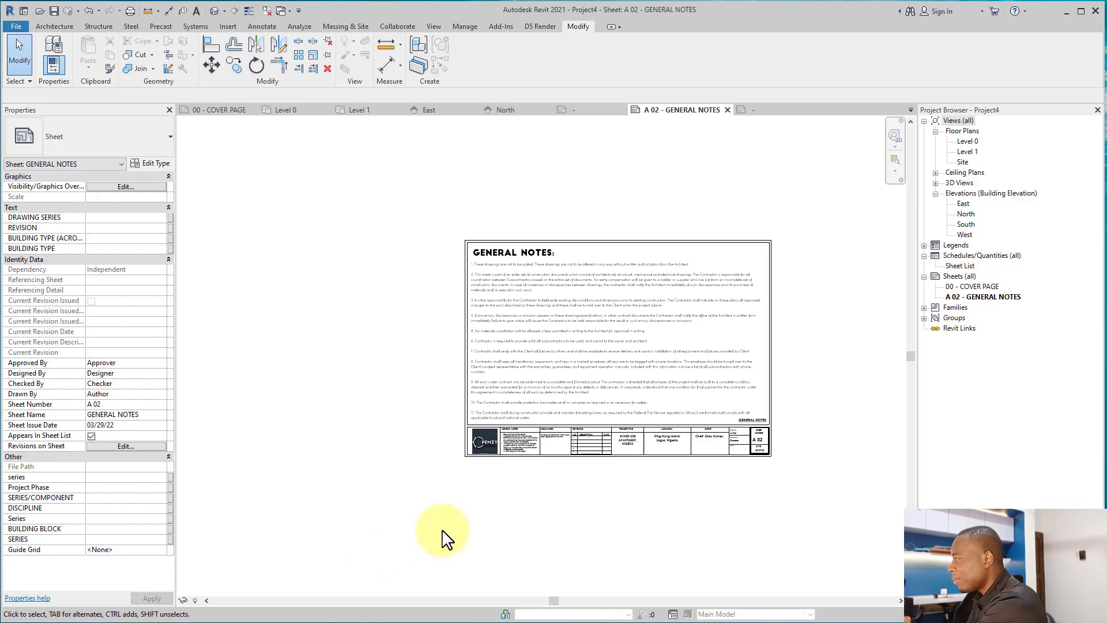
{"action": "double_click", "coordinate": [958, 286]}
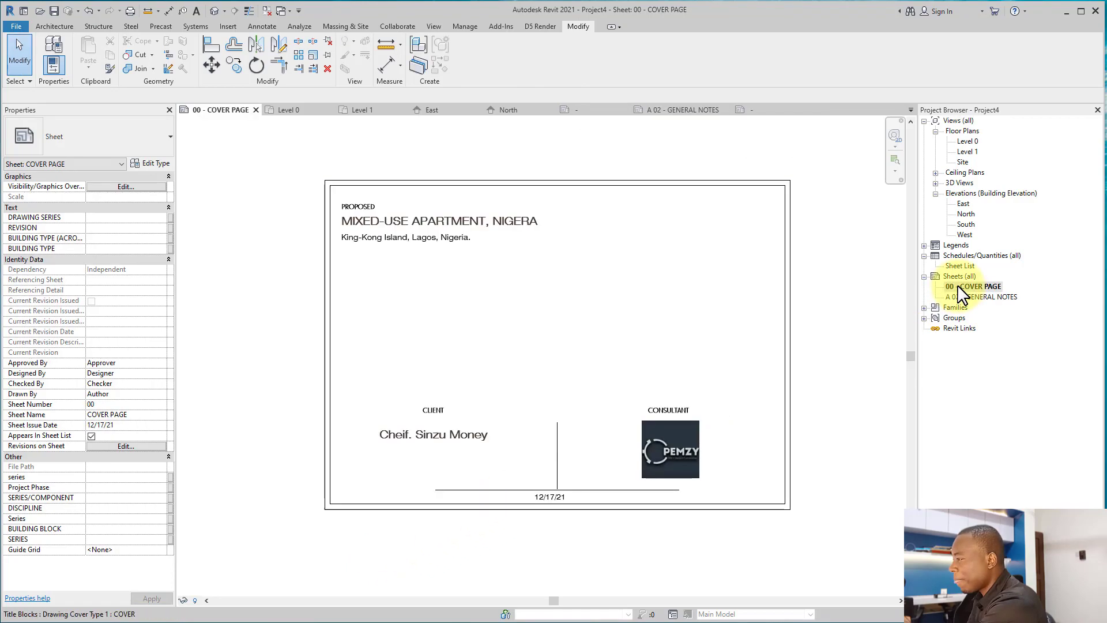
Step: Create new sheet A 19 - Unnamed with the Opemzy BIM title block and frame it in view
{"action": "double_click", "coordinate": [980, 296]}
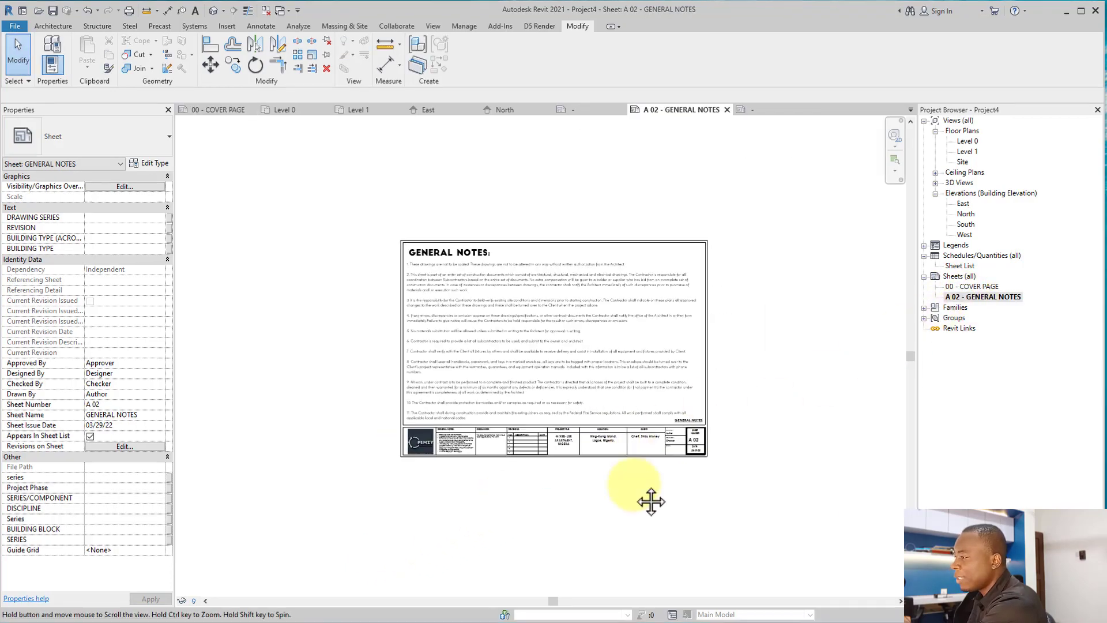
{"action": "scroll", "coordinate": [663, 494], "scroll_direction": "up", "scroll_amount": 3}
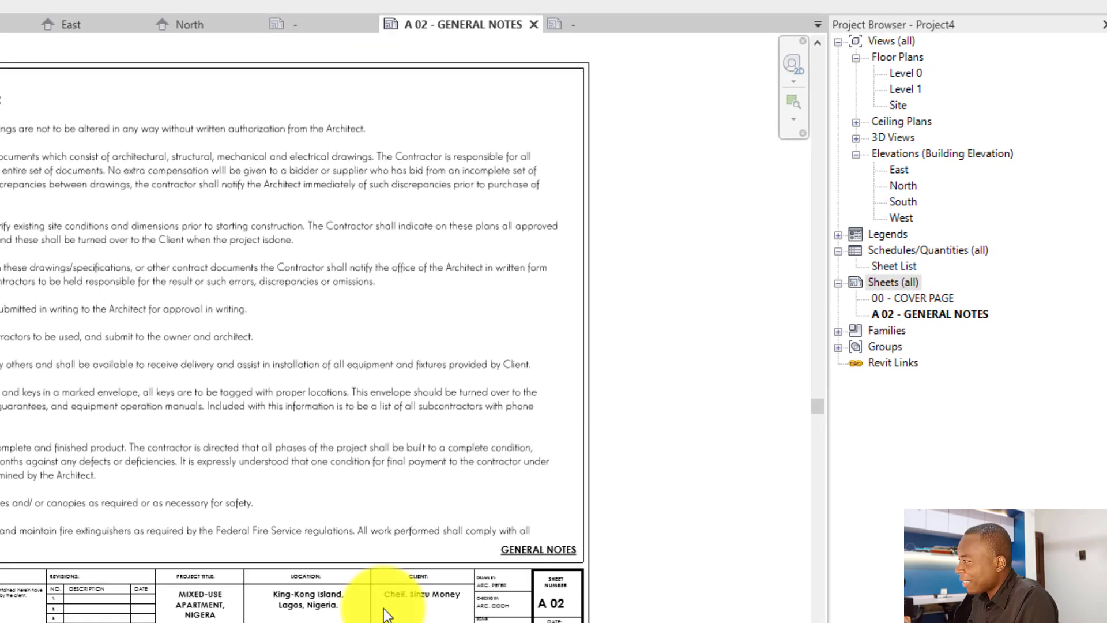
{"action": "right_click", "coordinate": [892, 284]}
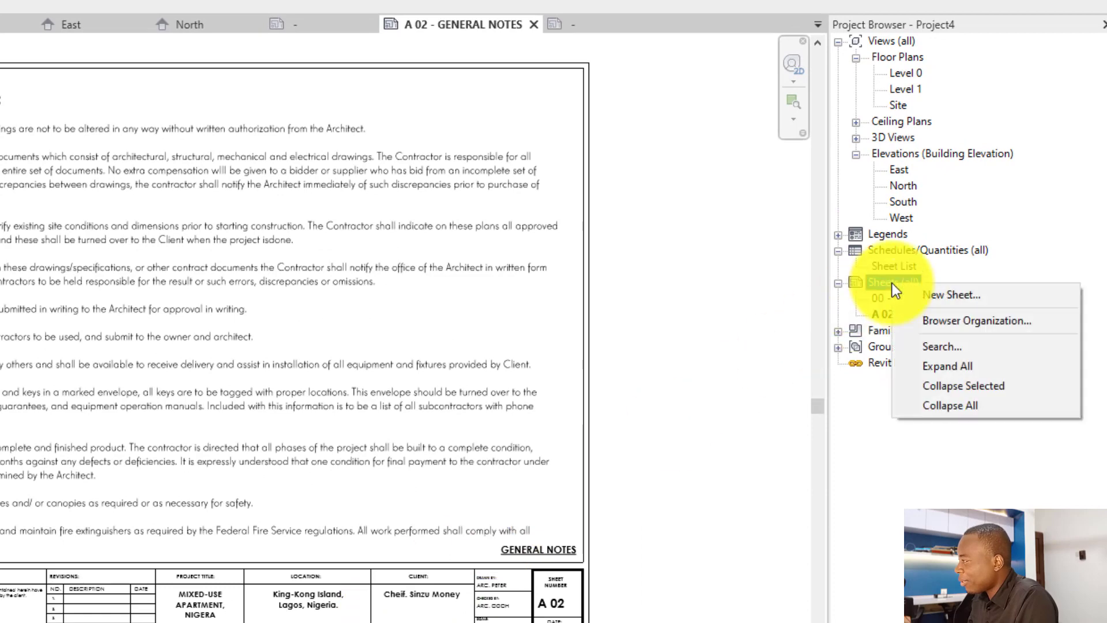
{"action": "left_click", "coordinate": [945, 292]}
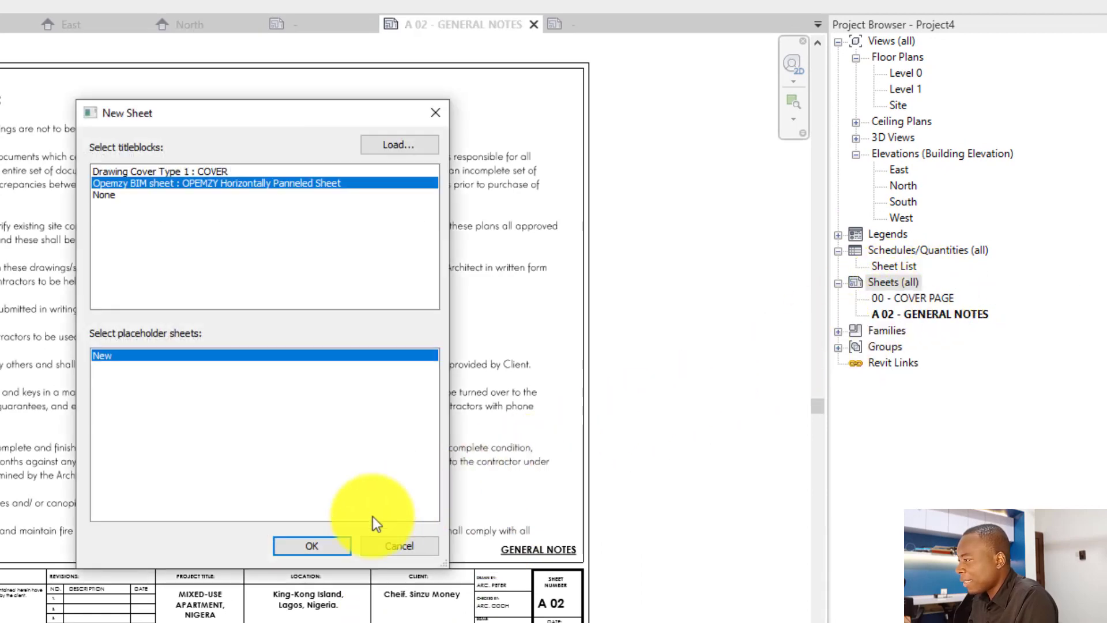
{"action": "left_click", "coordinate": [323, 537]}
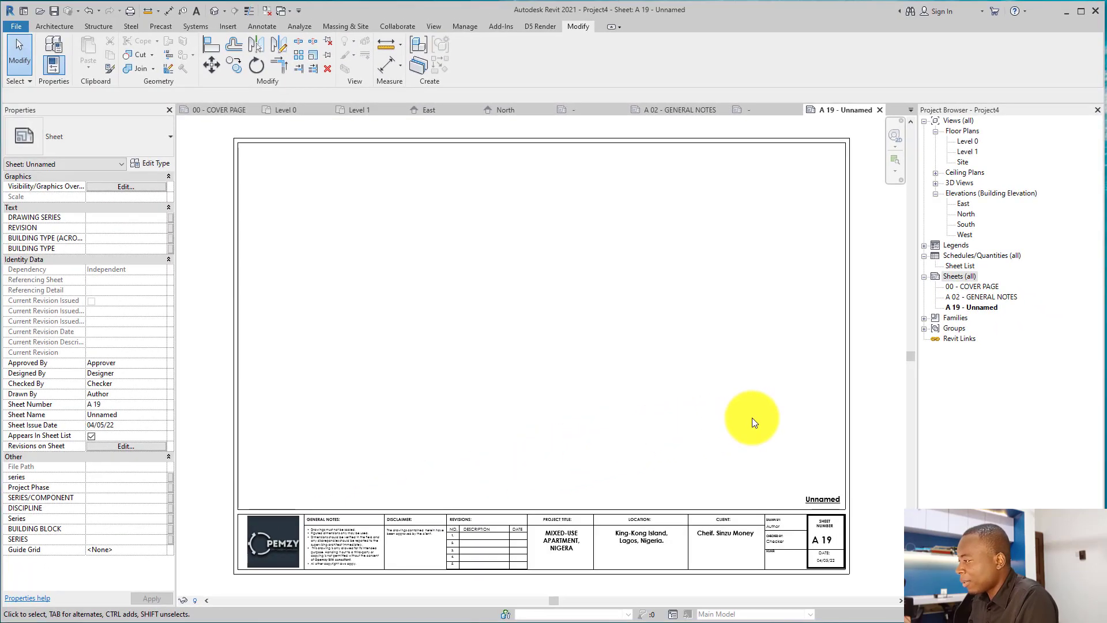
{"action": "scroll", "coordinate": [752, 417], "scroll_direction": "up", "scroll_amount": 5}
{"action": "scroll", "coordinate": [752, 418], "scroll_direction": "down", "scroll_amount": 5}
{"action": "scroll", "coordinate": [751, 418], "scroll_direction": "down", "scroll_amount": 1}
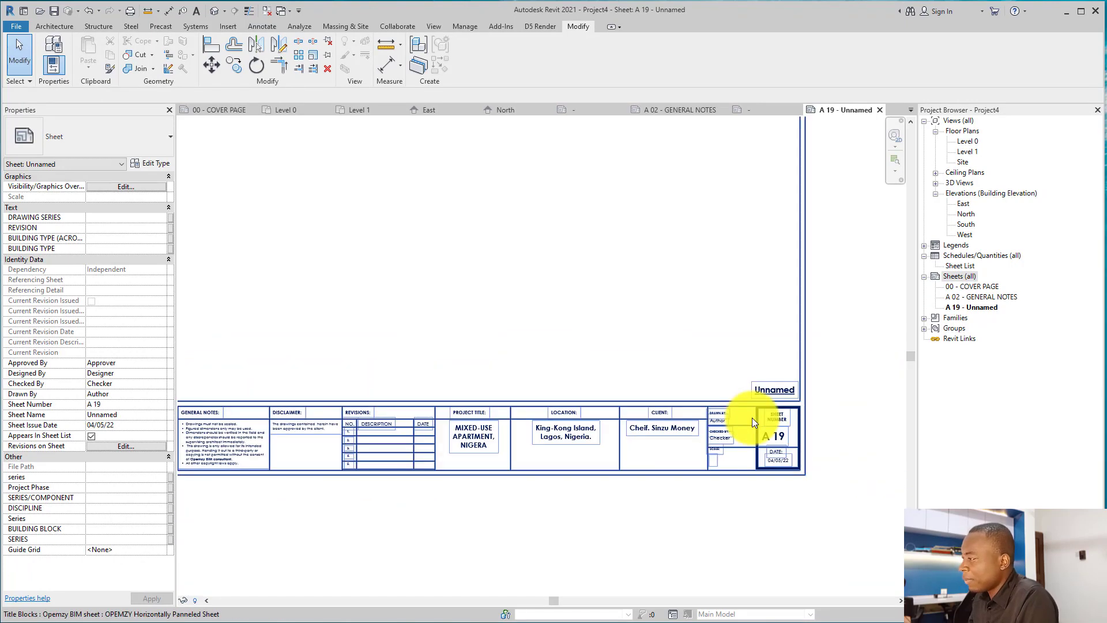
{"action": "scroll", "coordinate": [752, 418], "scroll_direction": "down", "scroll_amount": 4}
{"action": "middle_click_drag", "start_coordinate": [752, 417], "coordinate": [753, 444]}
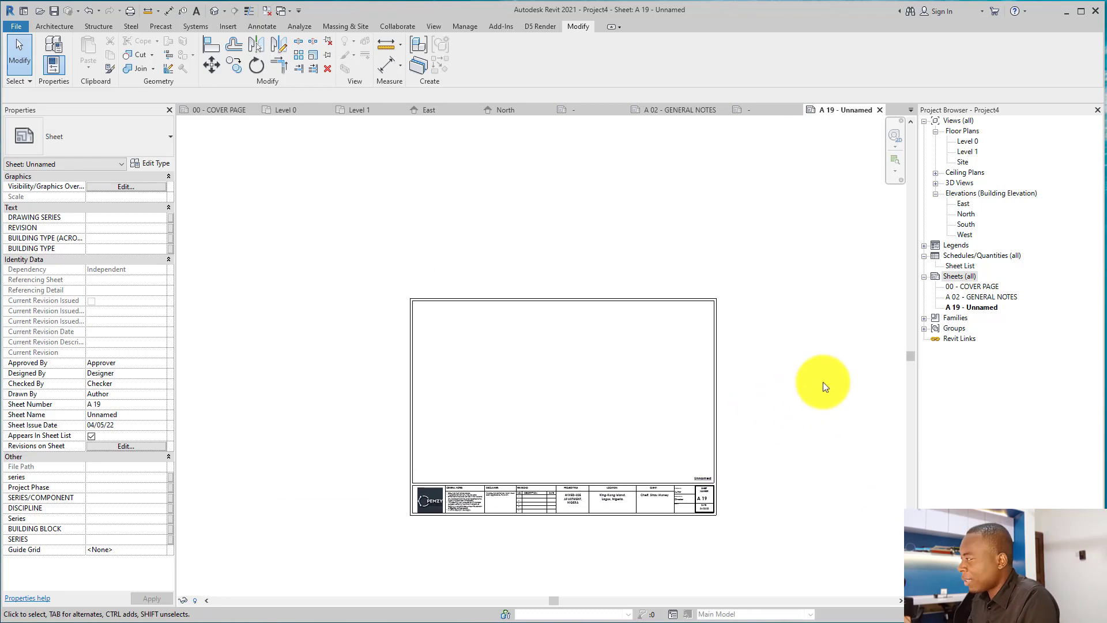
Step: Change the A 19 - Unnamed sheet's number to A 03 and its name to SITE PLAN
{"action": "right_click", "coordinate": [973, 307]}
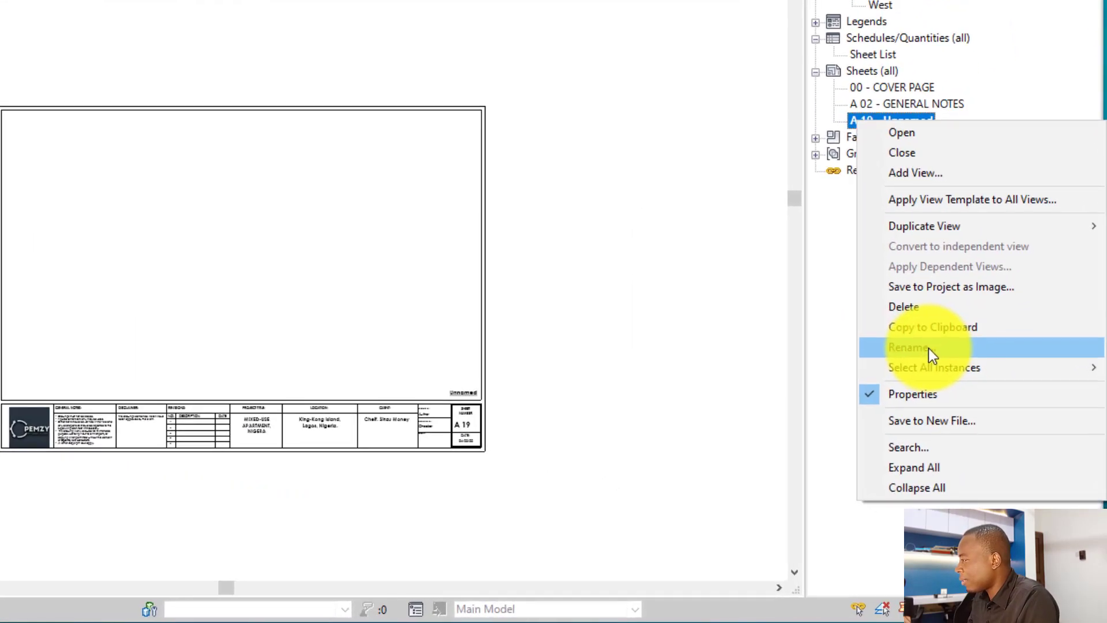
{"action": "left_click", "coordinate": [928, 347]}
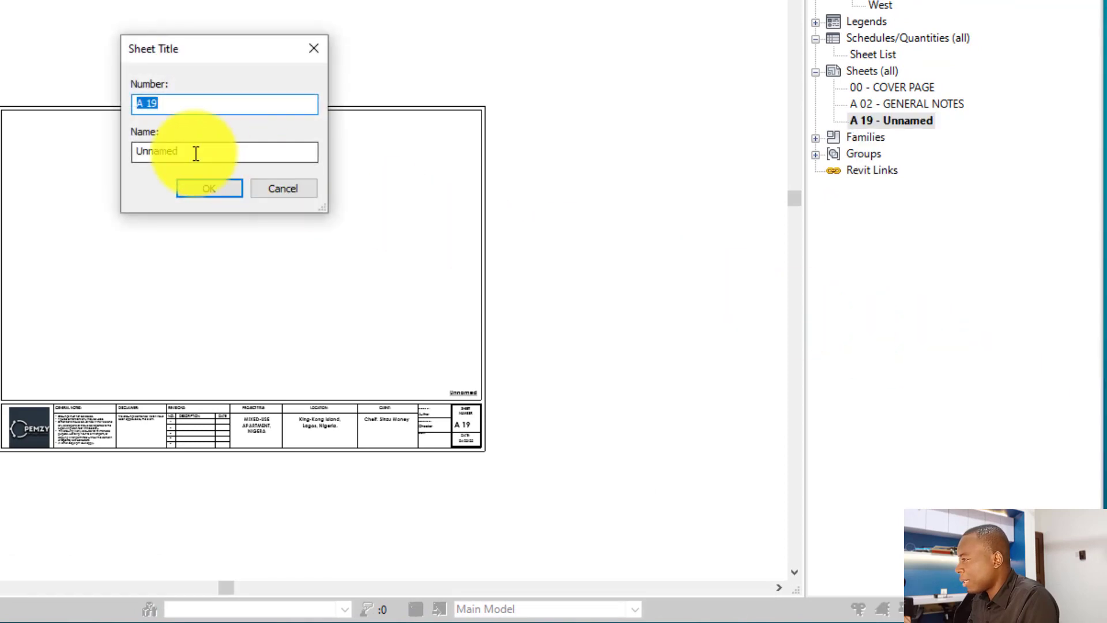
{"action": "double_click", "coordinate": [148, 102]}
{"action": "type", "text": "03"}
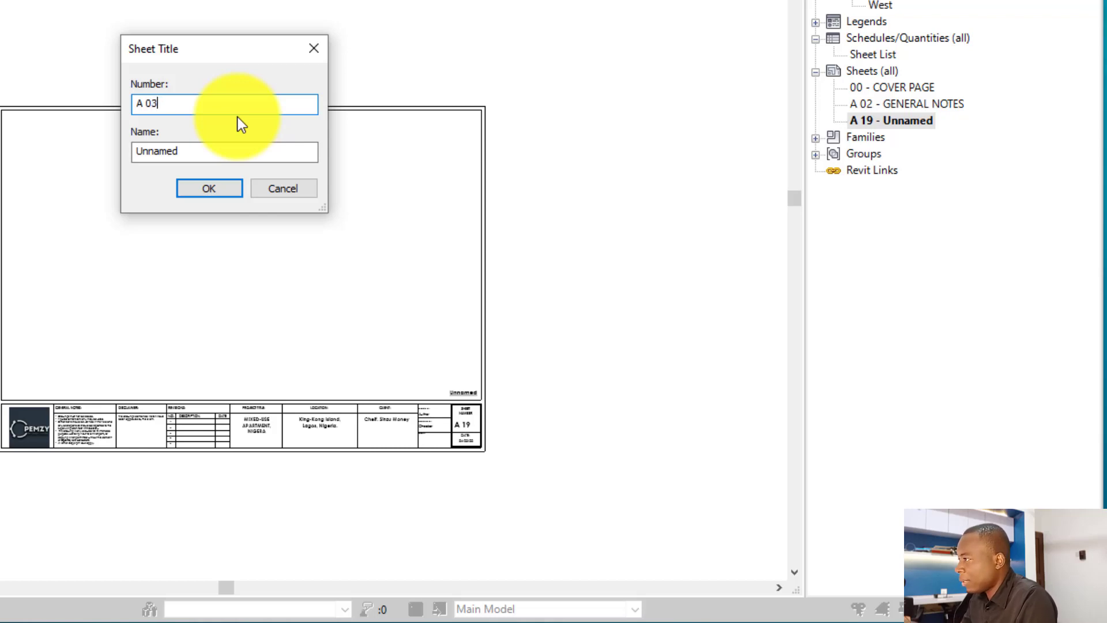
{"action": "left_click", "coordinate": [188, 154]}
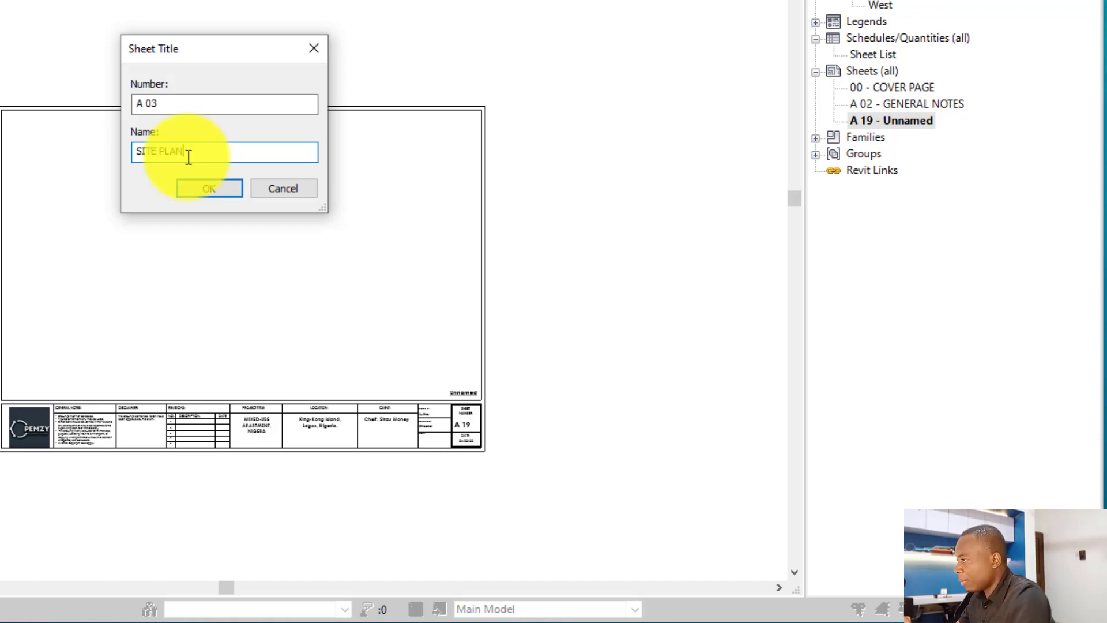
{"action": "left_click", "coordinate": [209, 188]}
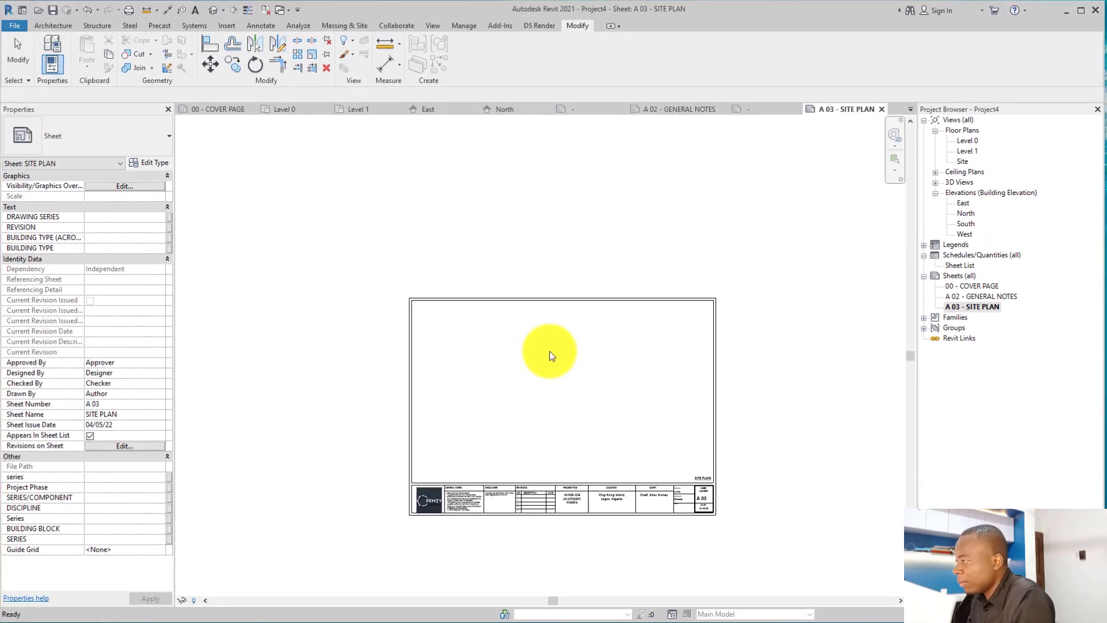
Step: Zoom the sheet to fit with ZF and open the Site floor plan
{"action": "key", "text": "z"}
{"action": "key", "text": "f"}
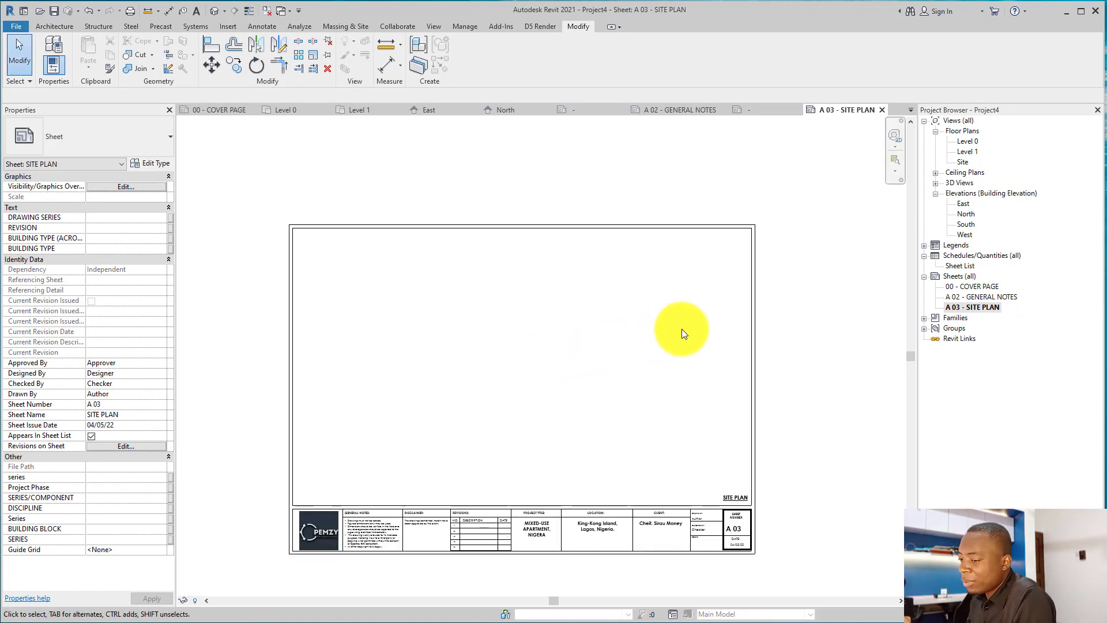
{"action": "double_click", "coordinate": [963, 162]}
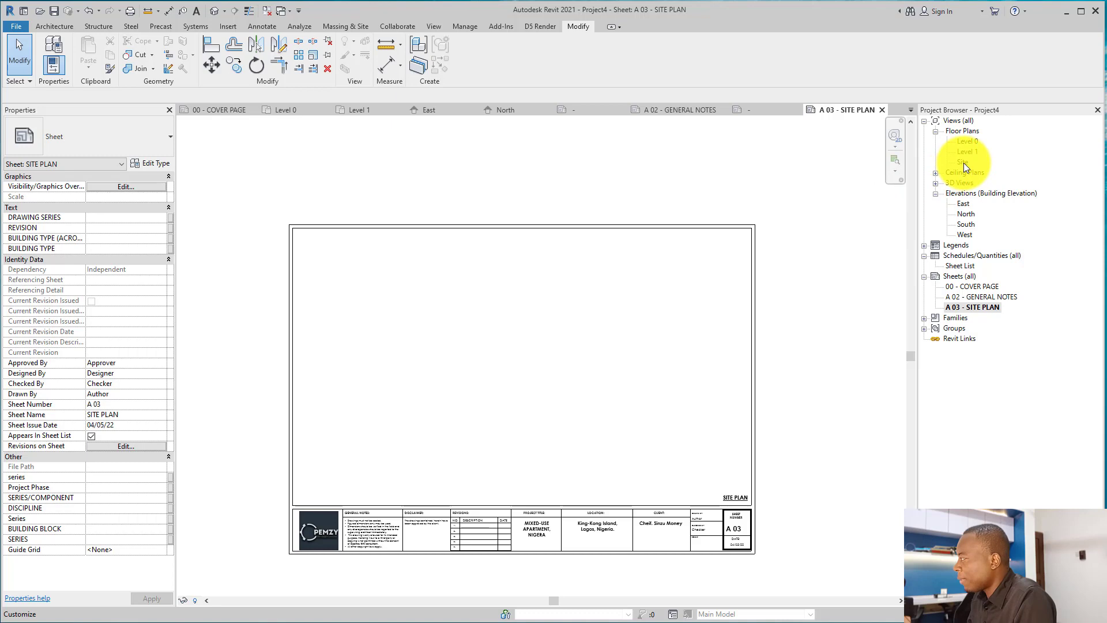